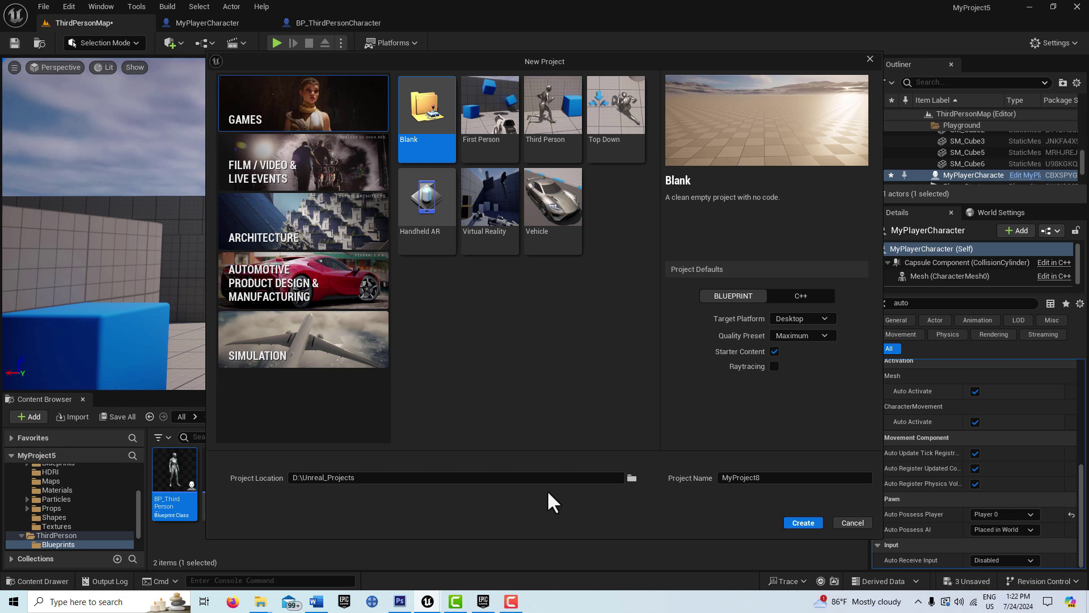
- Create a new project from the Third Person games template named MyProject8, discarding the unsaved changes in the current project
left_click(554, 133)
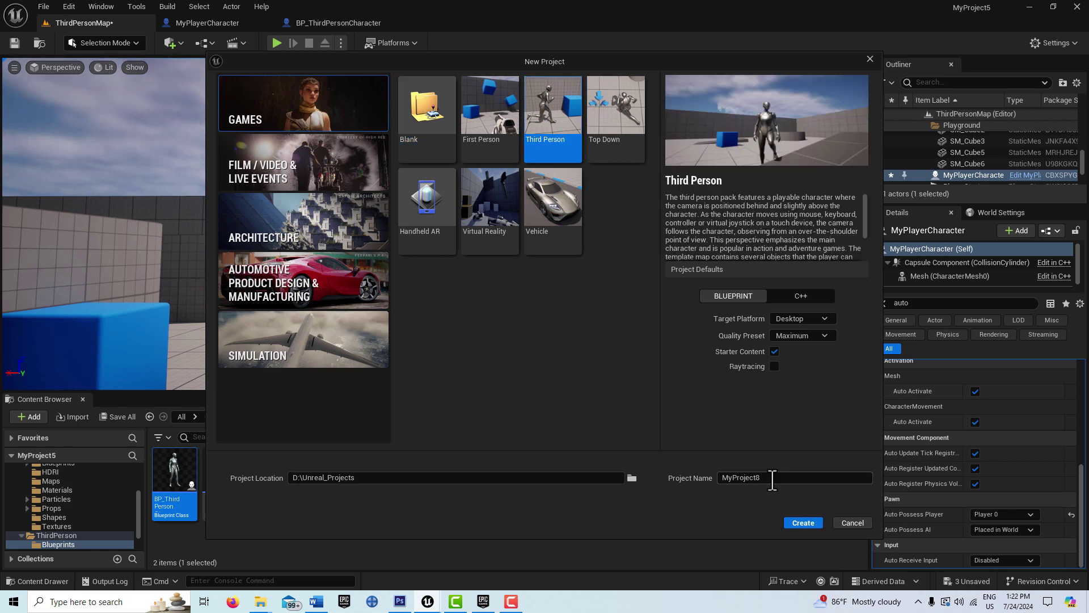
left_click(813, 522)
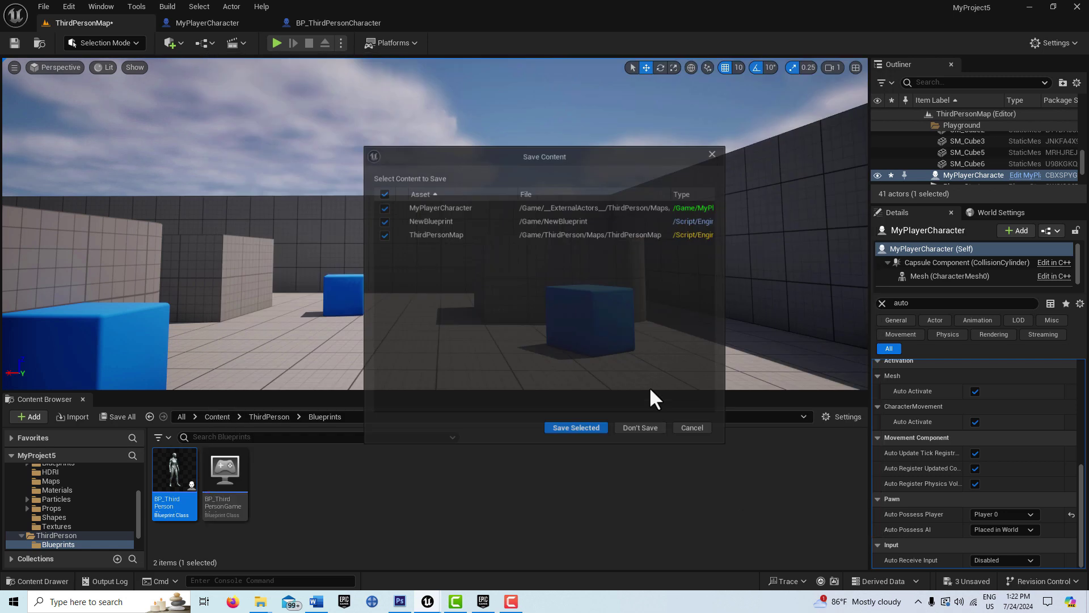
left_click(646, 432)
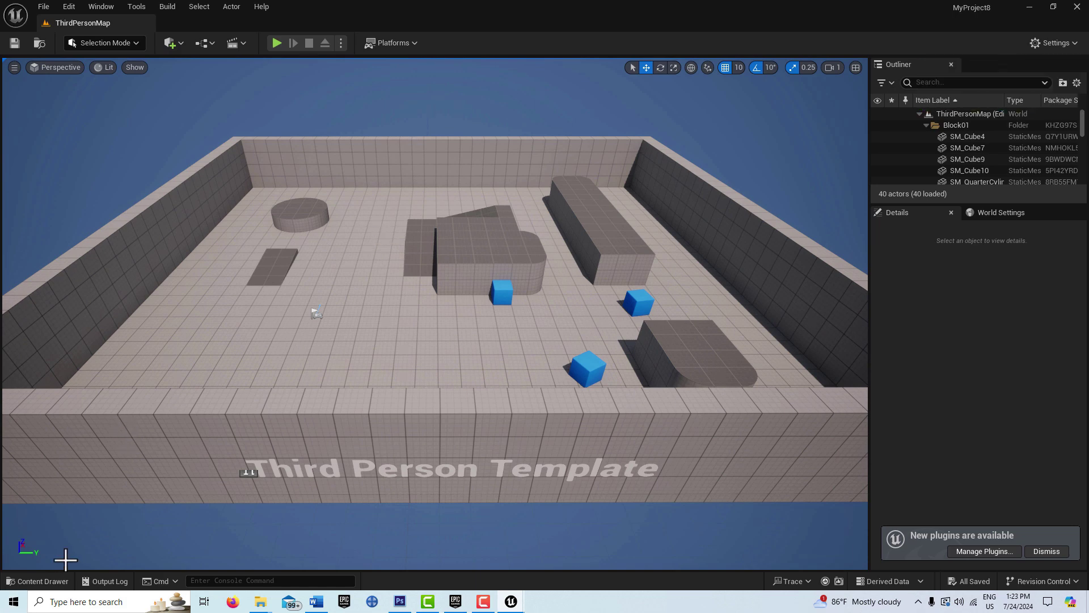
- Load the Default Editor Layout for the new project
left_click(108, 8)
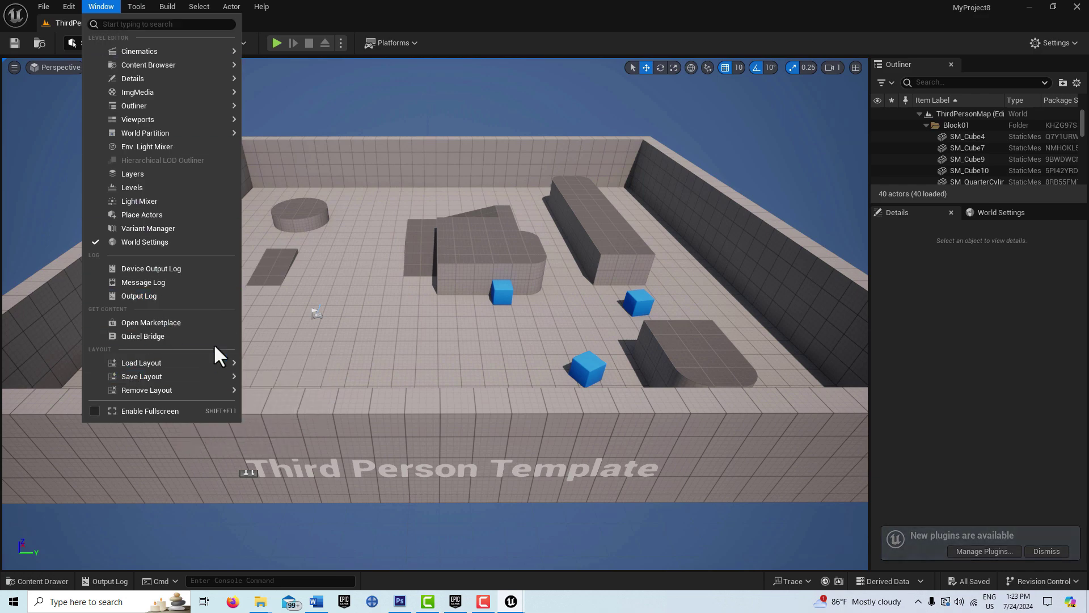
mouse_move(225, 364)
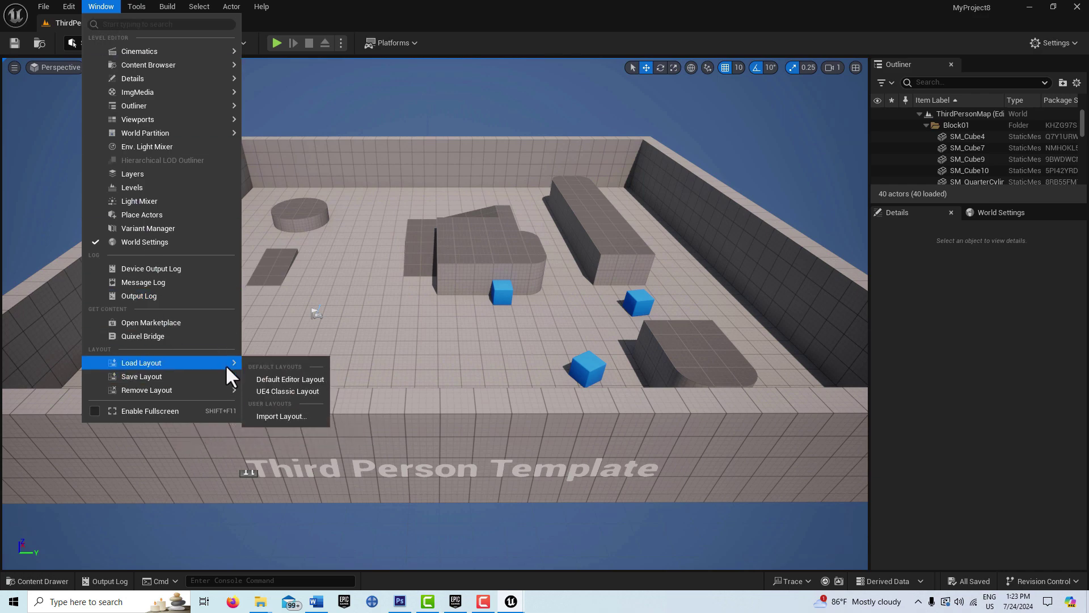
left_click(284, 379)
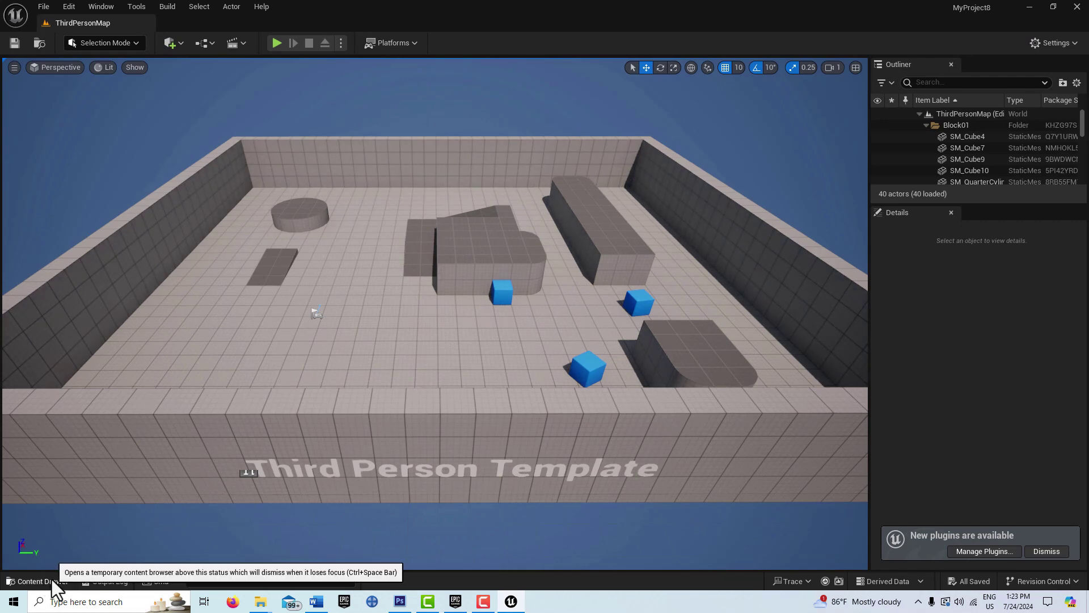
- Dock the content browser permanently in the layout and show the top-level Content folder
left_click(52, 581)
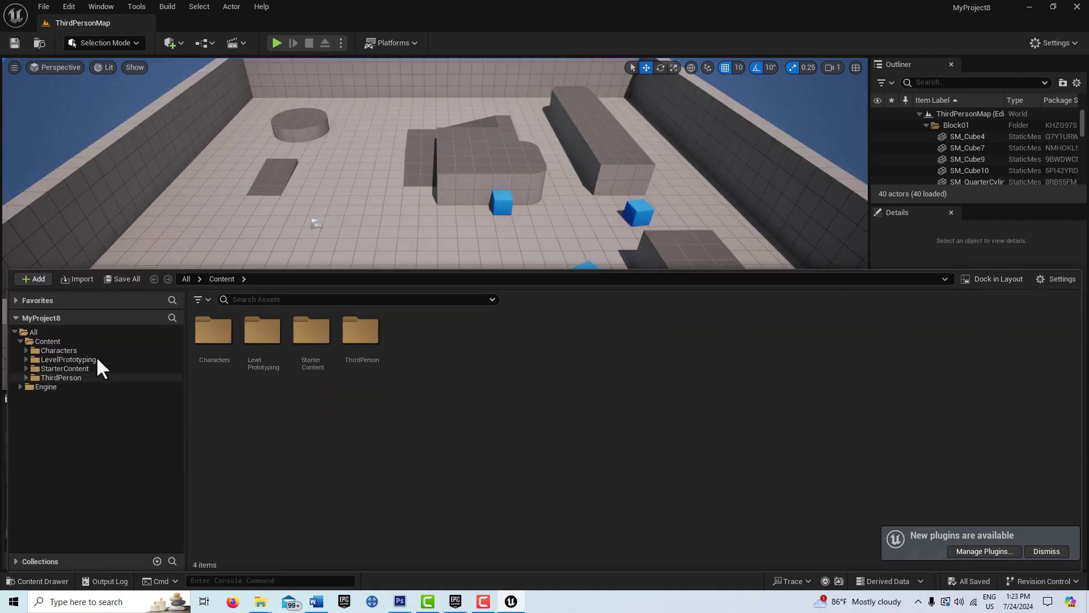
left_click(999, 278)
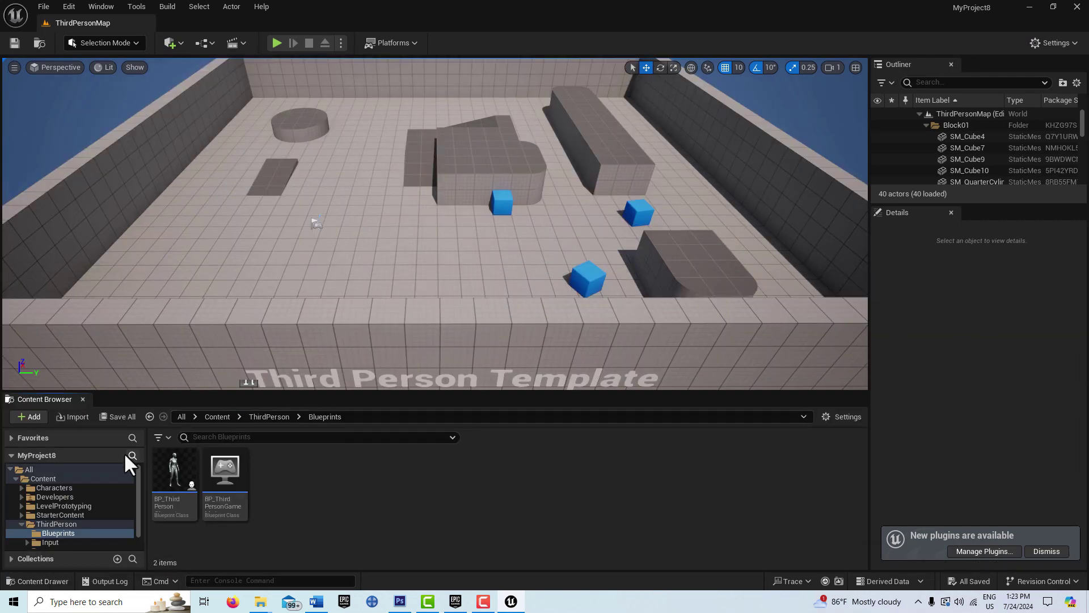
left_click(60, 478)
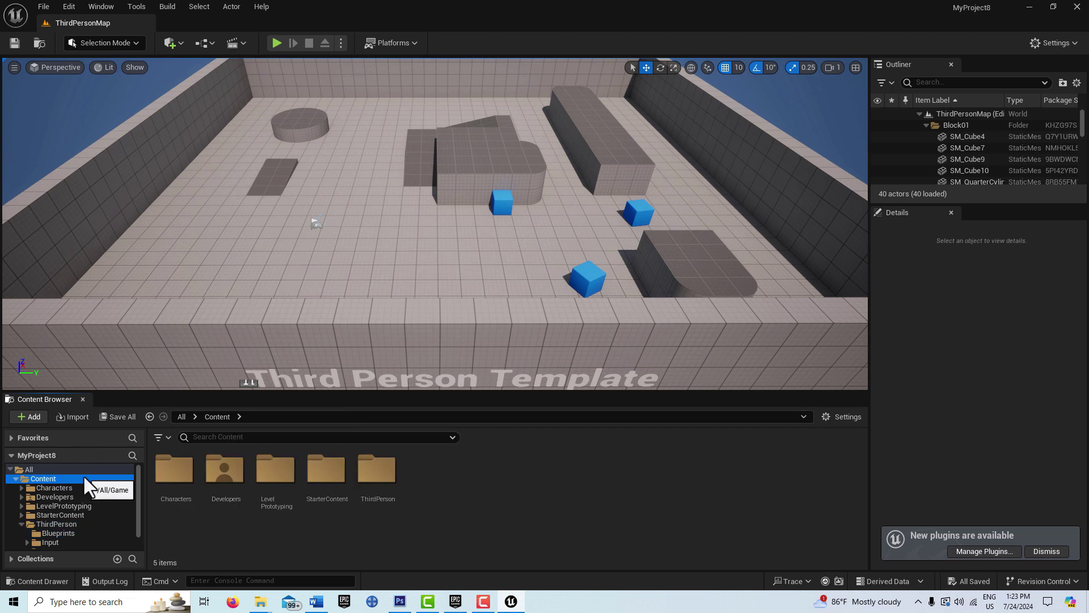
- Play the level in the editor, run the default third-person character around, and stop the session
left_click(277, 43)
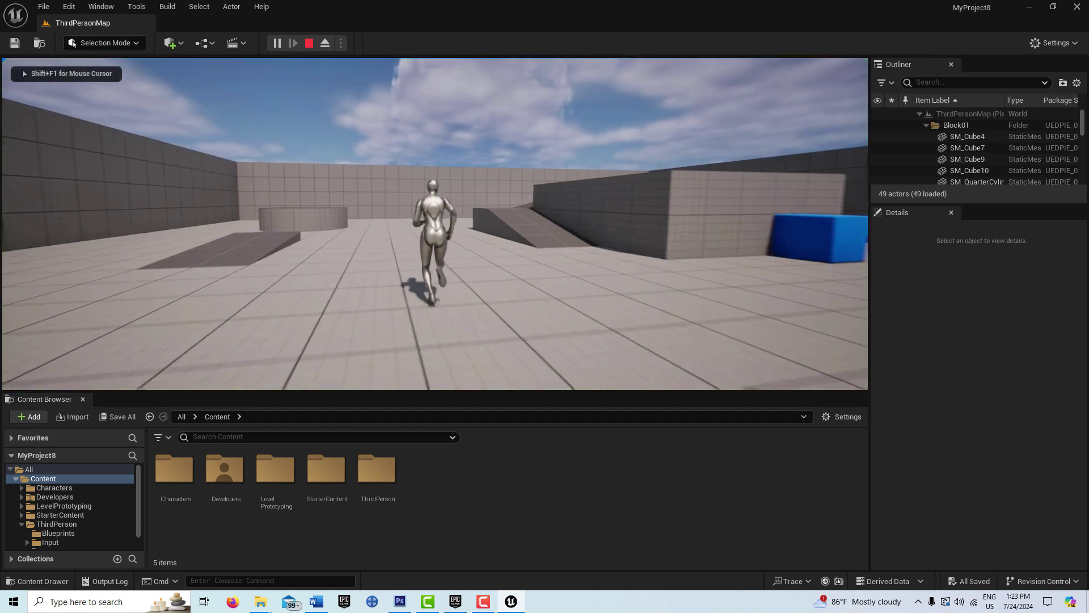
key("s")
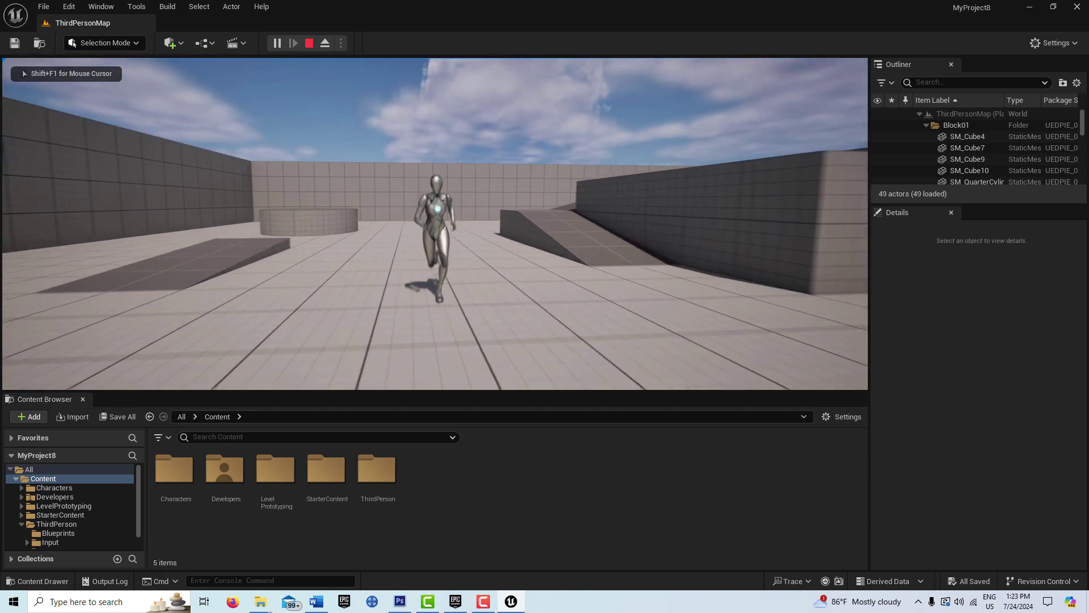
key("Escape")
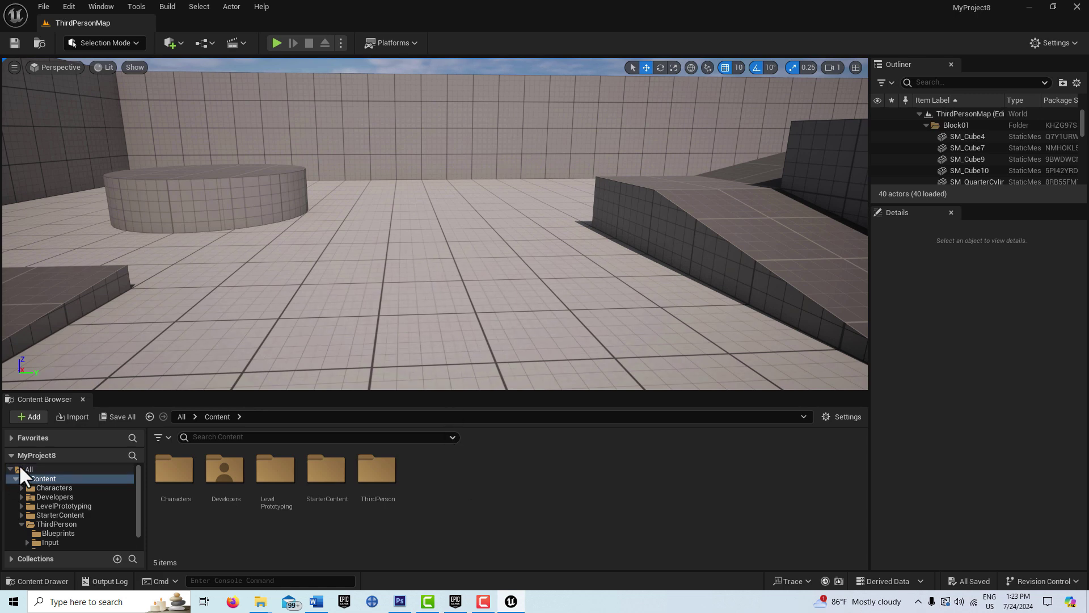
- Create a Blueprint class with Character as its parent in the Content folder and name it MyPlayer
right_click(508, 475)
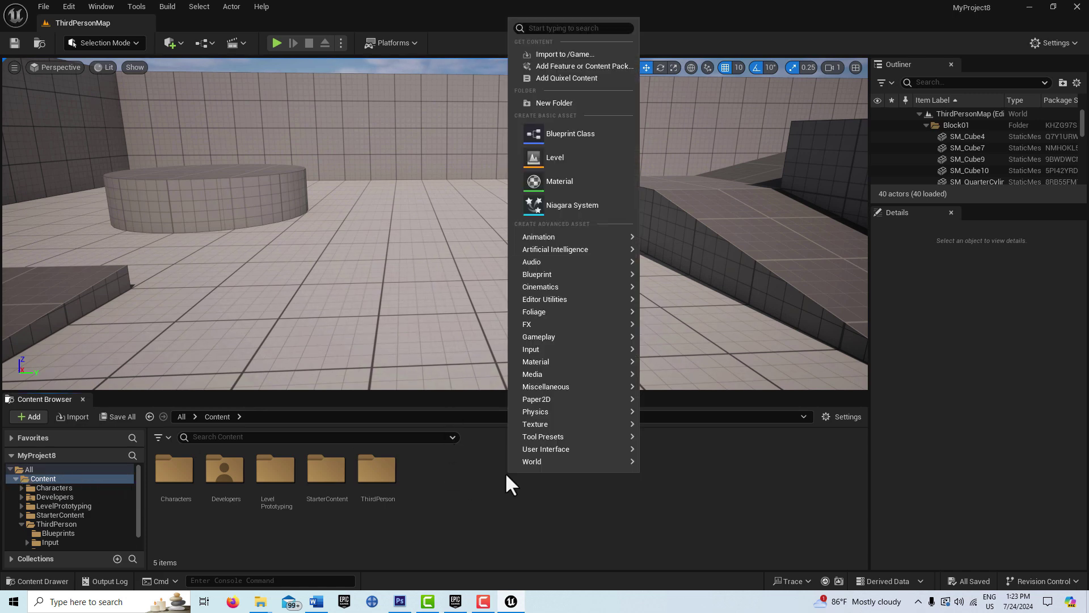
left_click(585, 135)
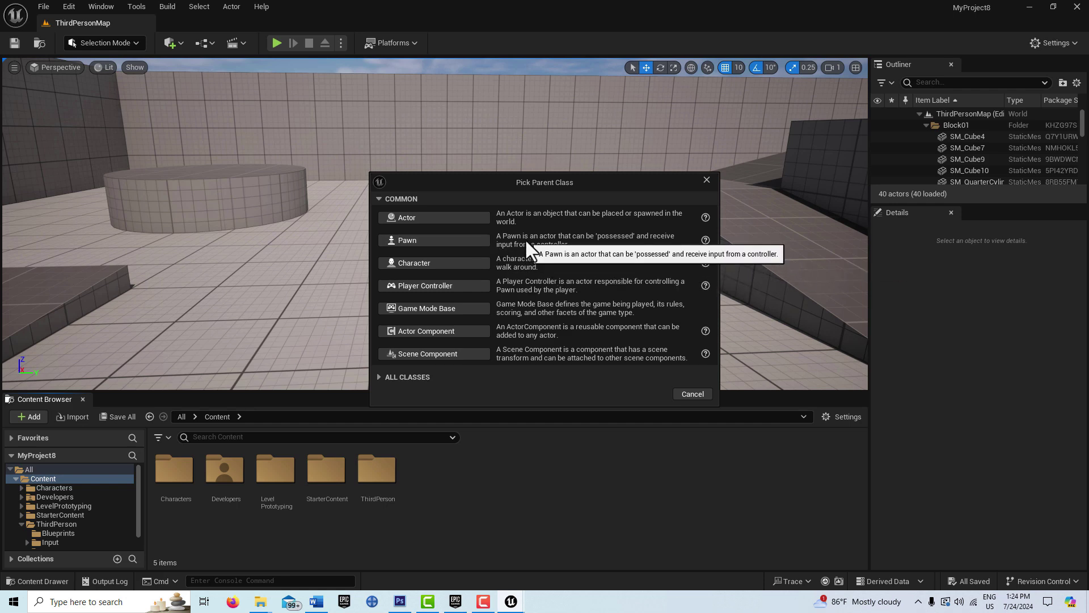
left_click(458, 262)
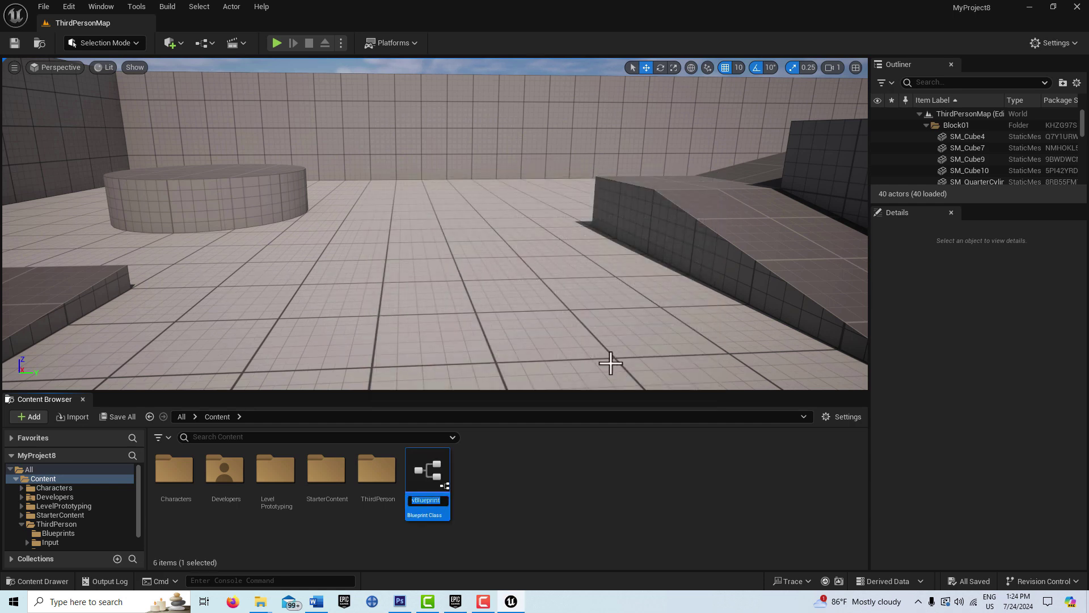
type("MyPlayer")
key("Return")
- Open MyPlayer docked beside the level, assign SkeletalCube as its Skeletal Mesh Asset, and compile and save the blueprint
double_click(420, 479)
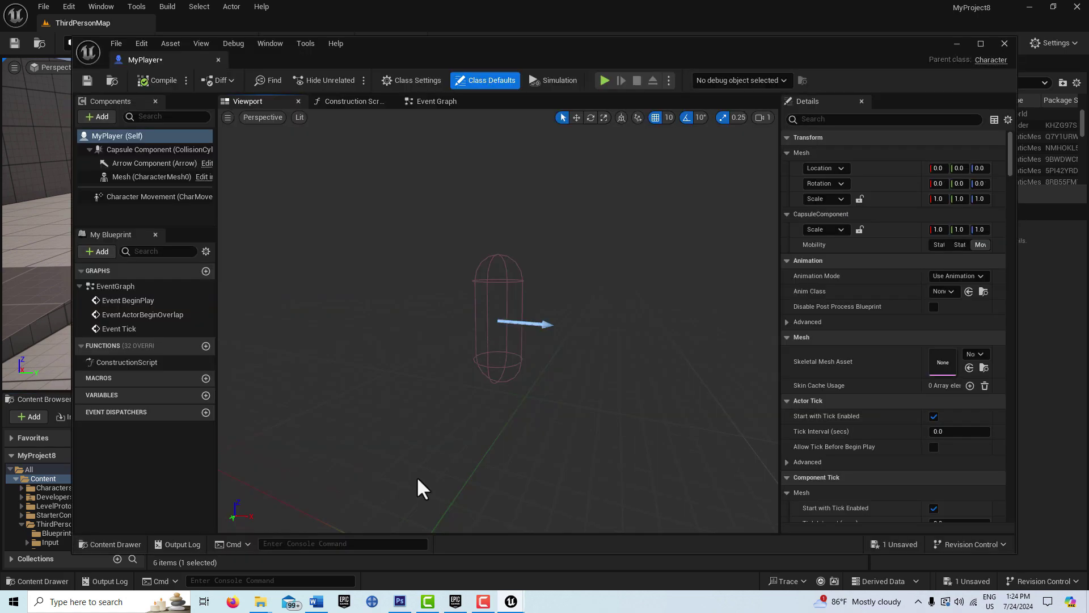
left_click_drag(180, 63, 234, 29)
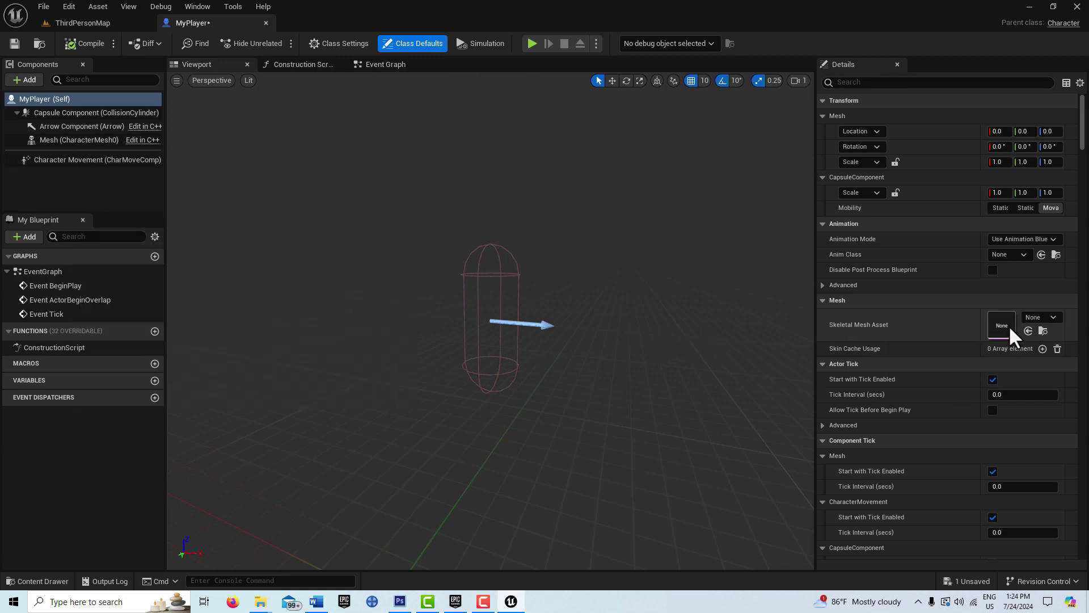
left_click(1054, 317)
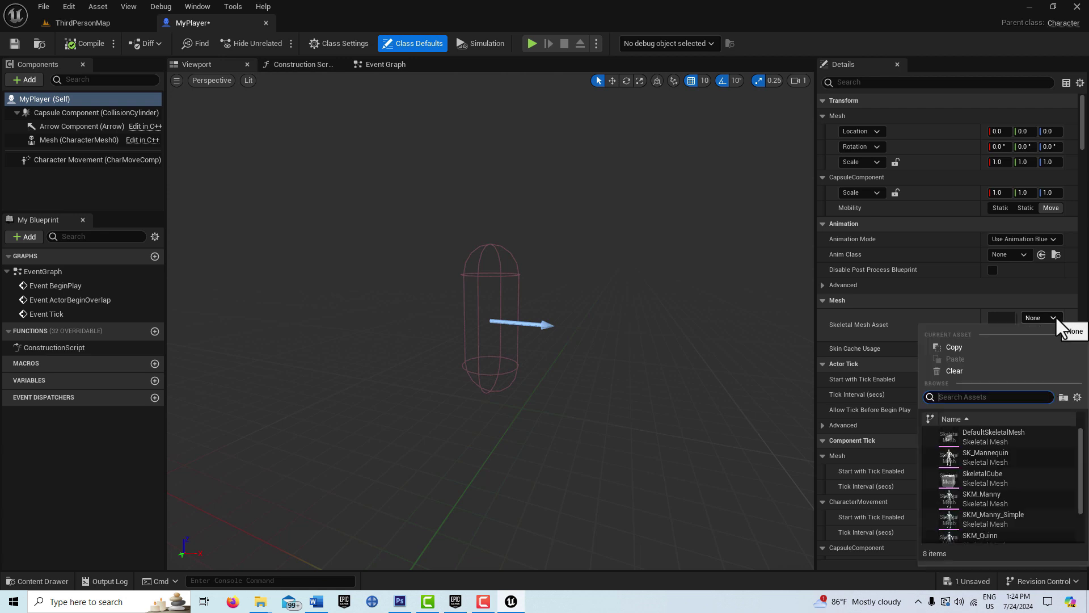
left_click(986, 476)
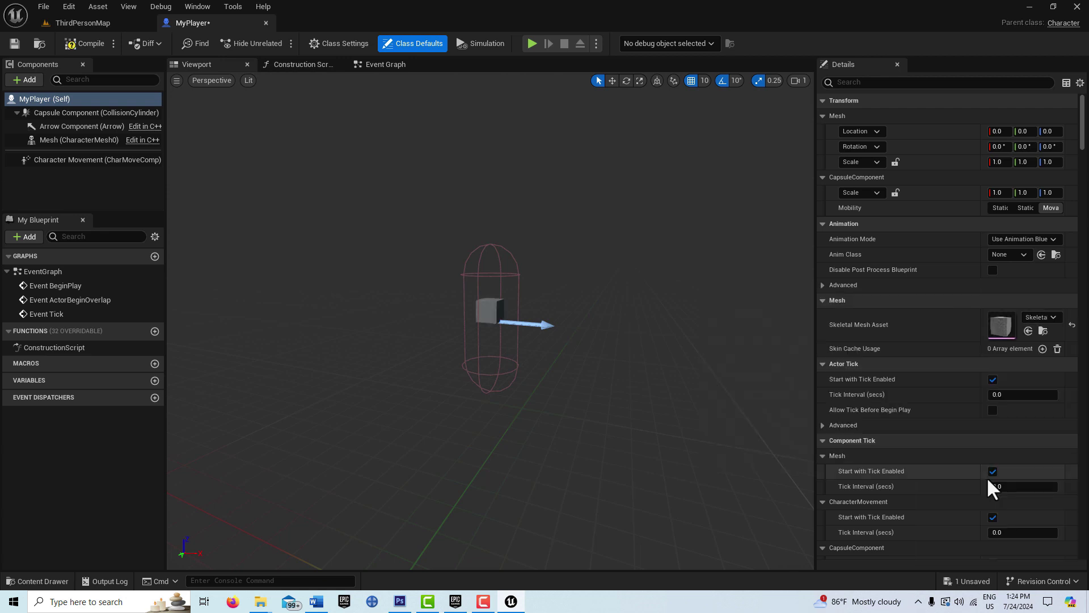
left_click(97, 42)
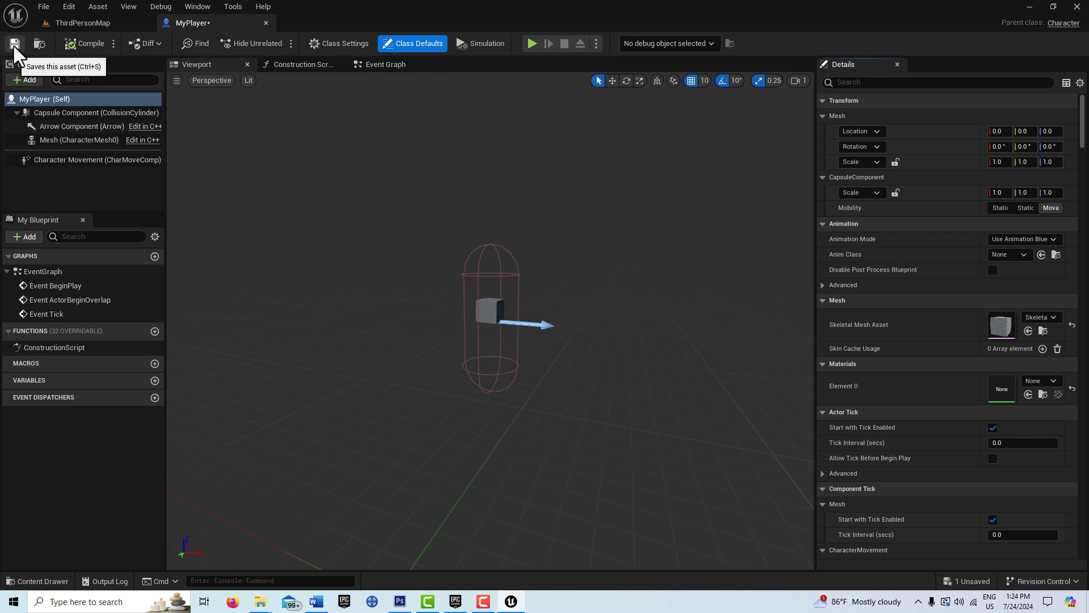
left_click(12, 43)
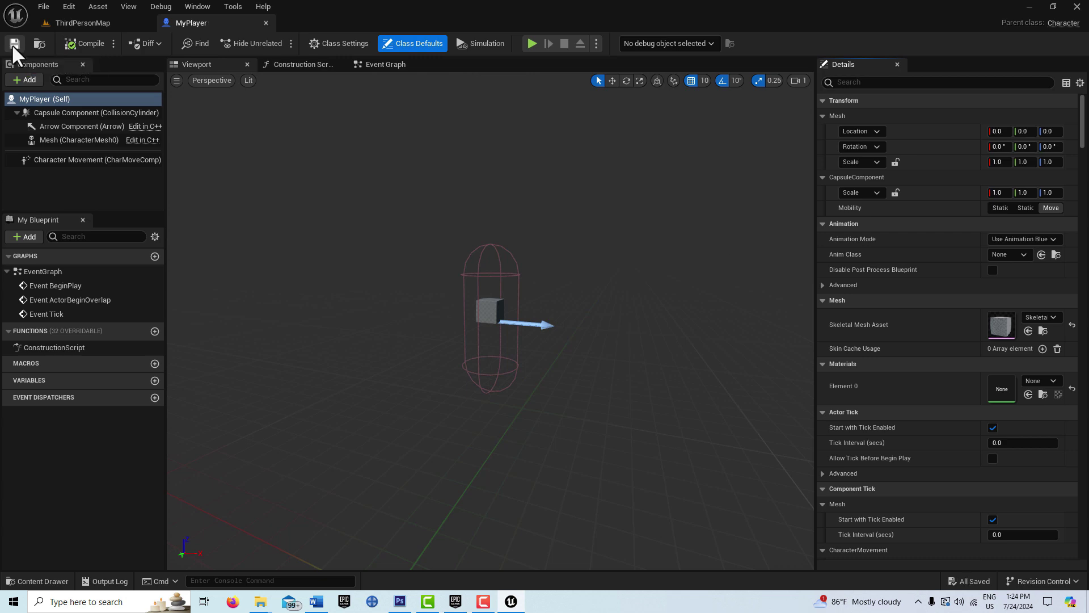
- Place an instance of MyPlayer on the floor of ThirdPersonMap between the round platform and the ramp
left_click(100, 25)
left_click_drag(427, 474, 457, 294)
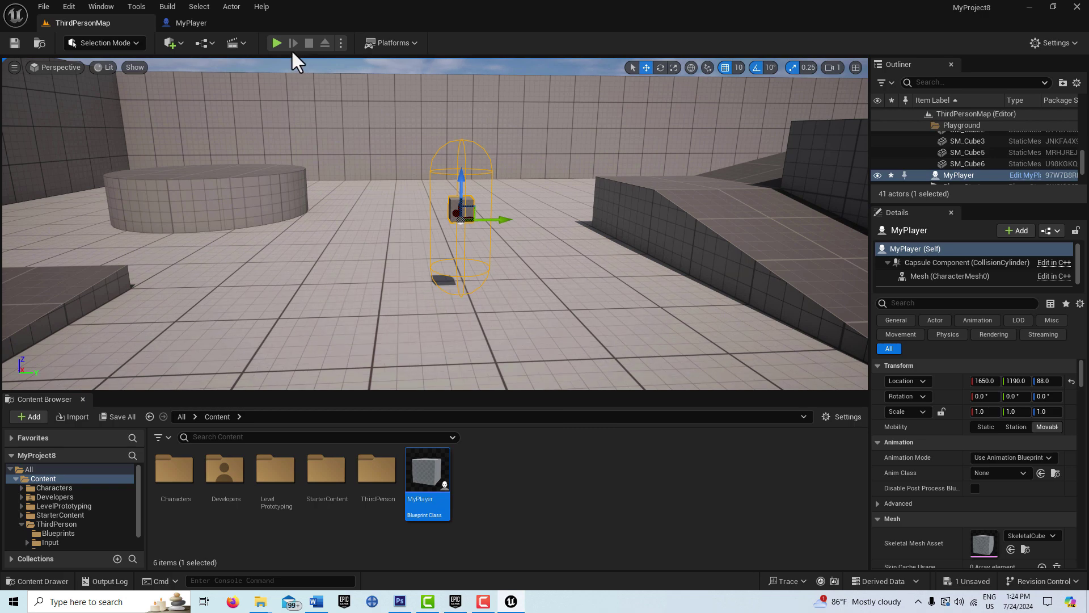
- Play-test the level, moving around near the placed cube character to check which character is controlled, and stop the session
left_click(277, 44)
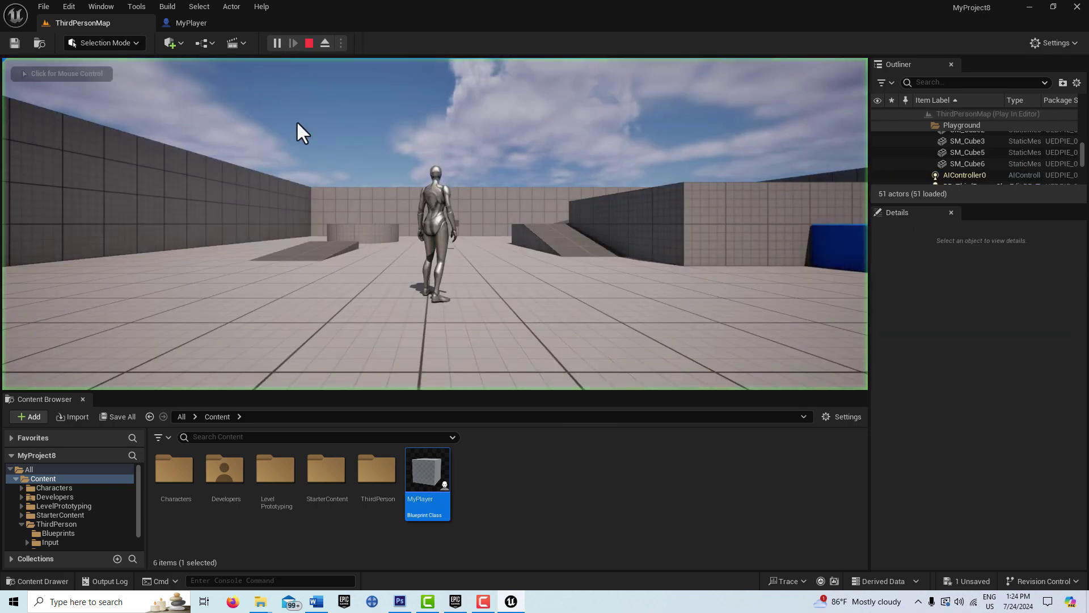
key("w")
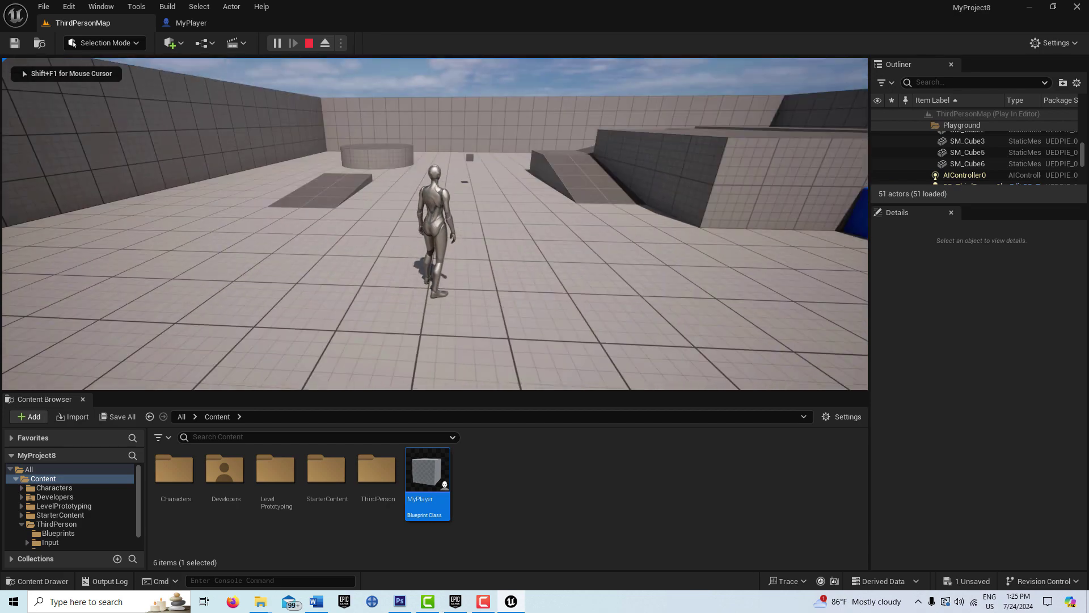
key("w")
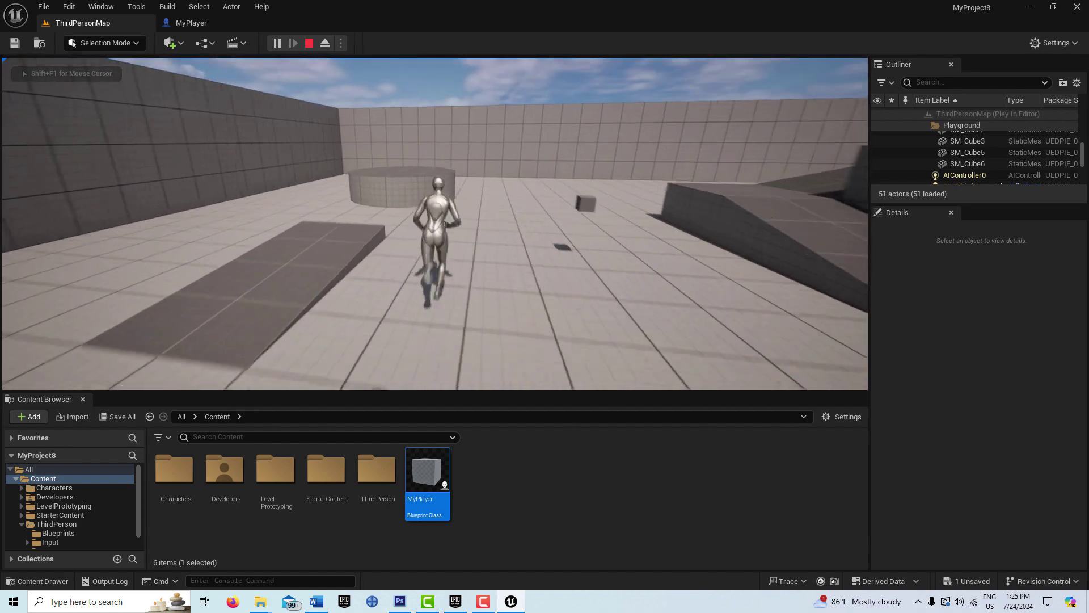
key("a")
key("s")
key("d")
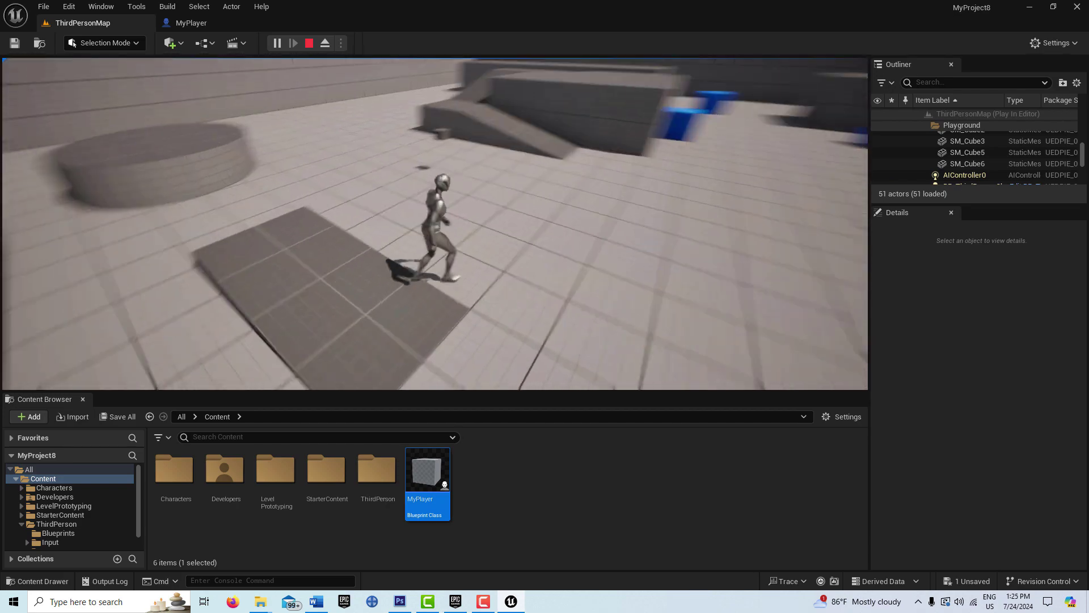
key("w")
key("d")
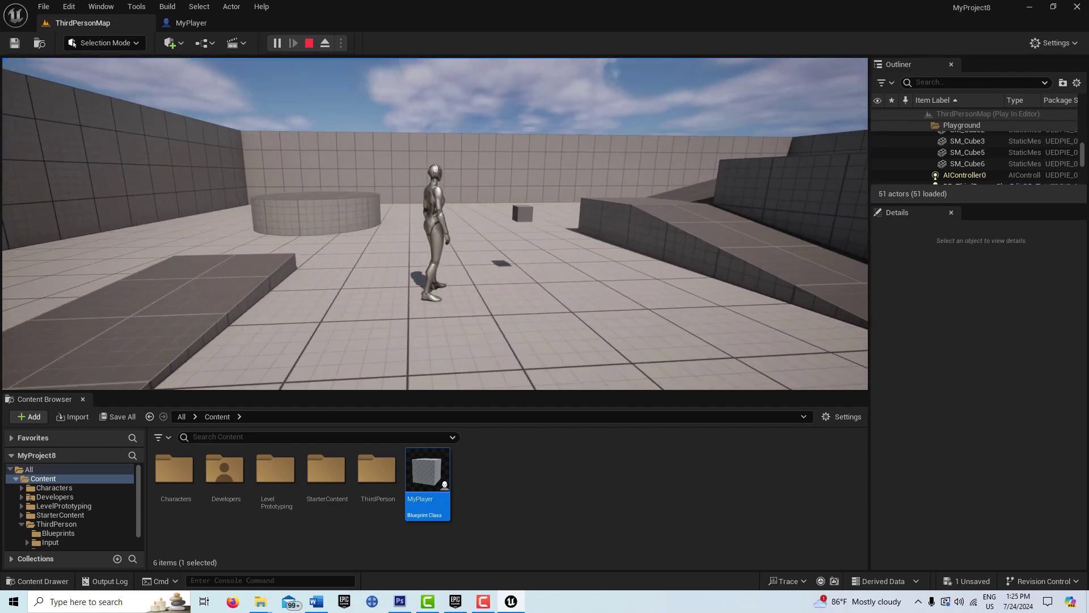
key("s")
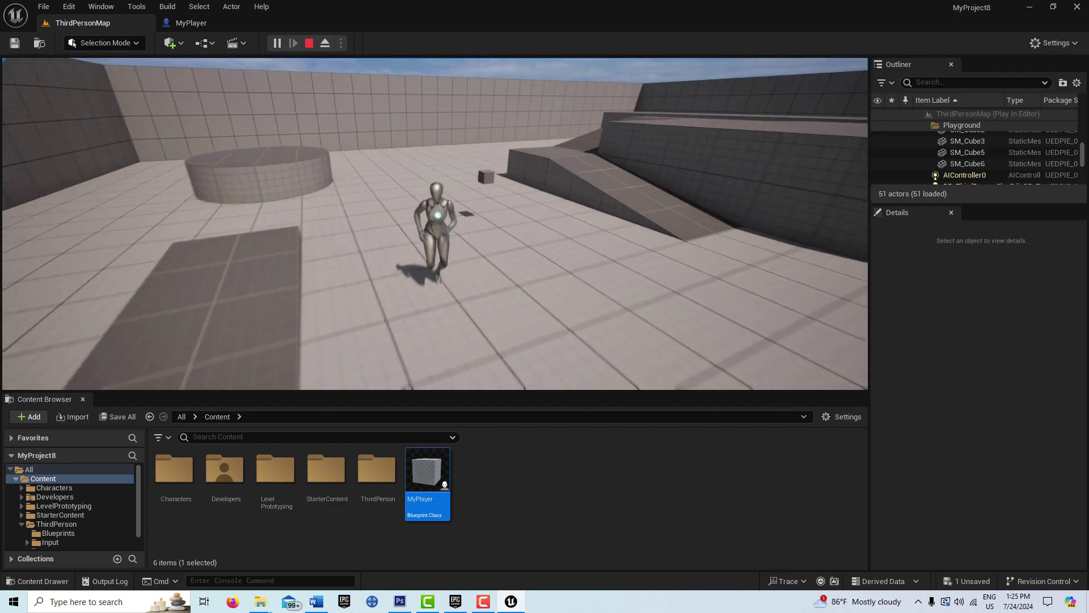
key("w")
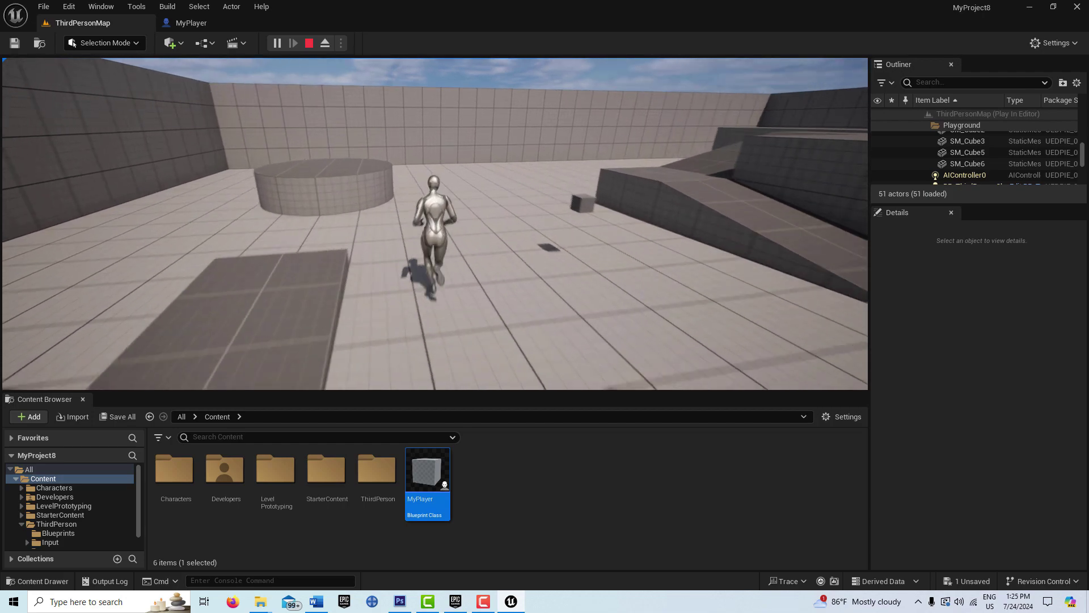
key("s")
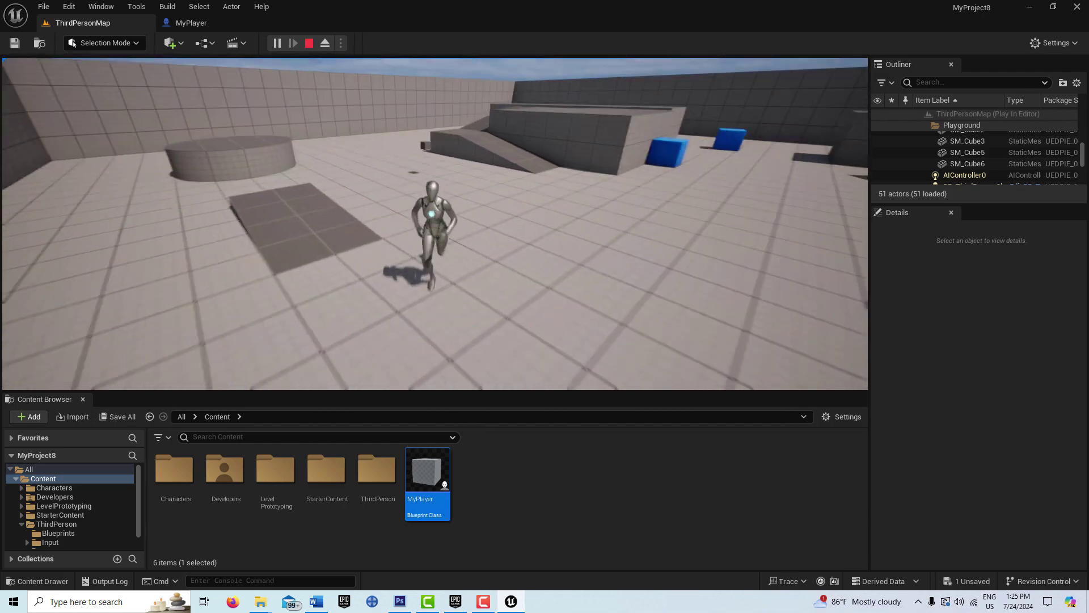
key("w")
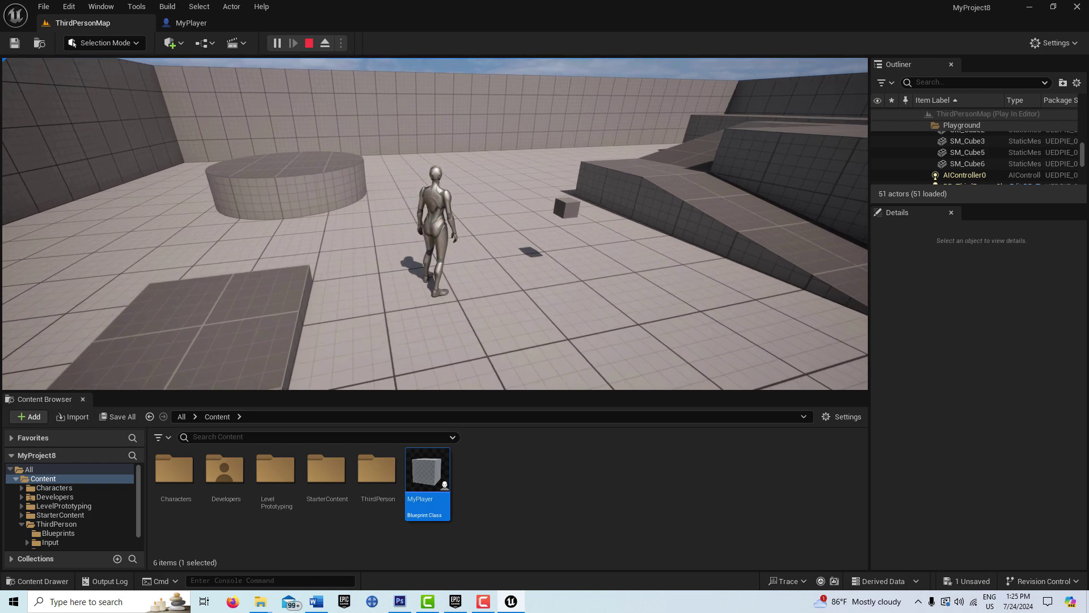
key("Escape")
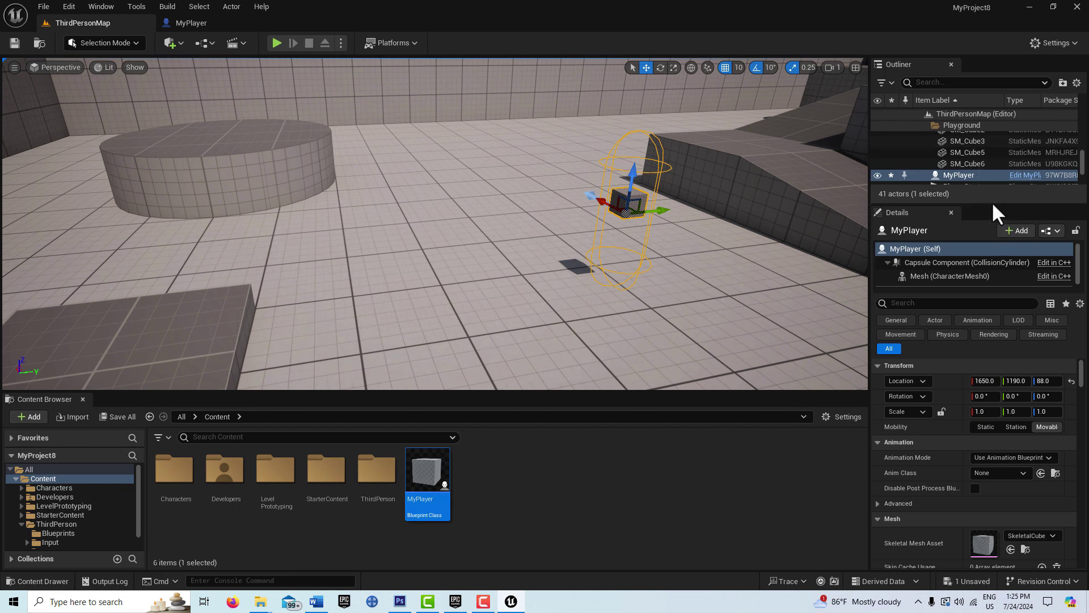
- Enlarge the Outliner's actor list and show the World Settings of the level
left_click_drag(992, 202, 995, 256)
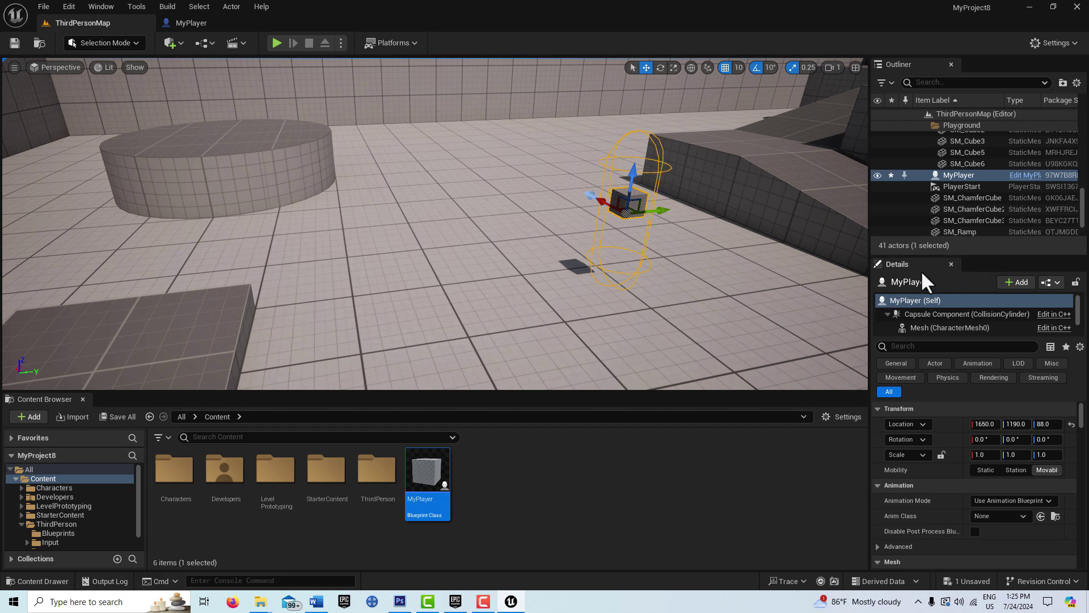
left_click(107, 6)
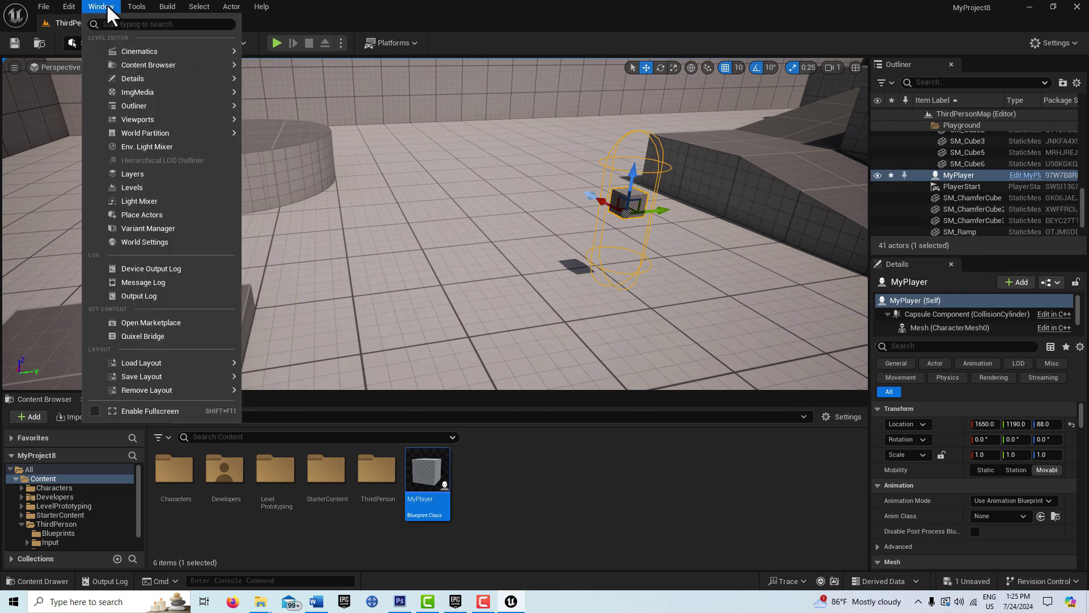
left_click(164, 241)
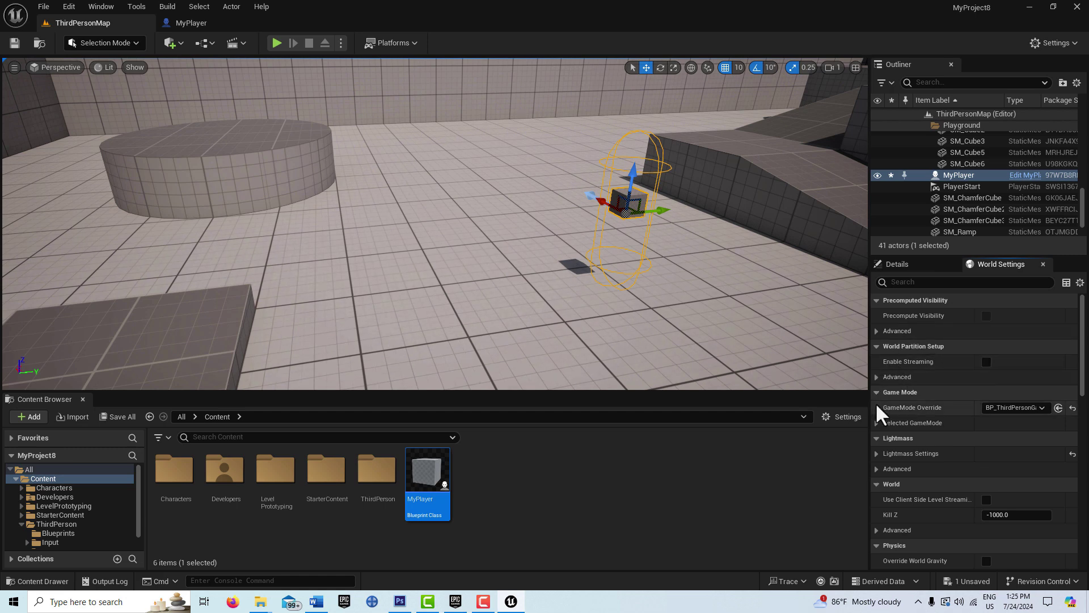
- Expand the Selected GameMode settings and create a Game Mode Base blueprint class named MyGameMode in the Content folder
left_click(877, 424)
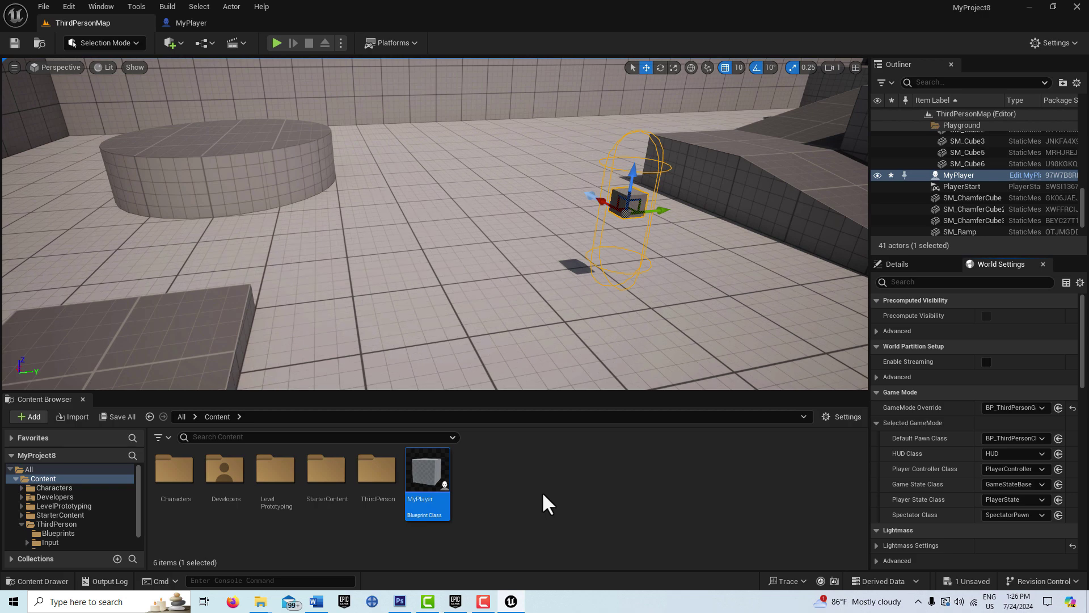
right_click(520, 476)
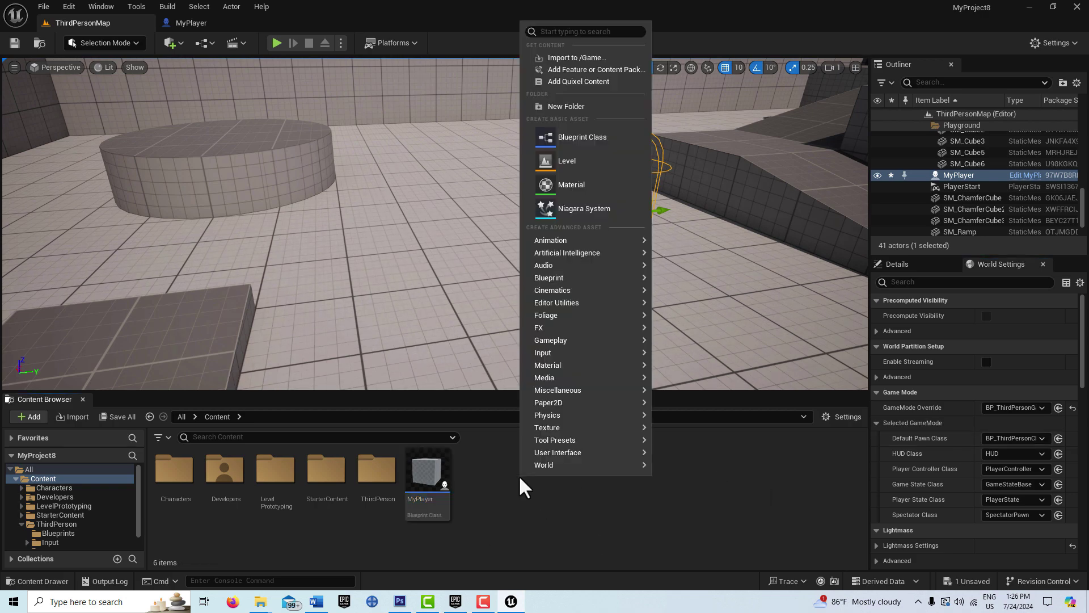
left_click(583, 139)
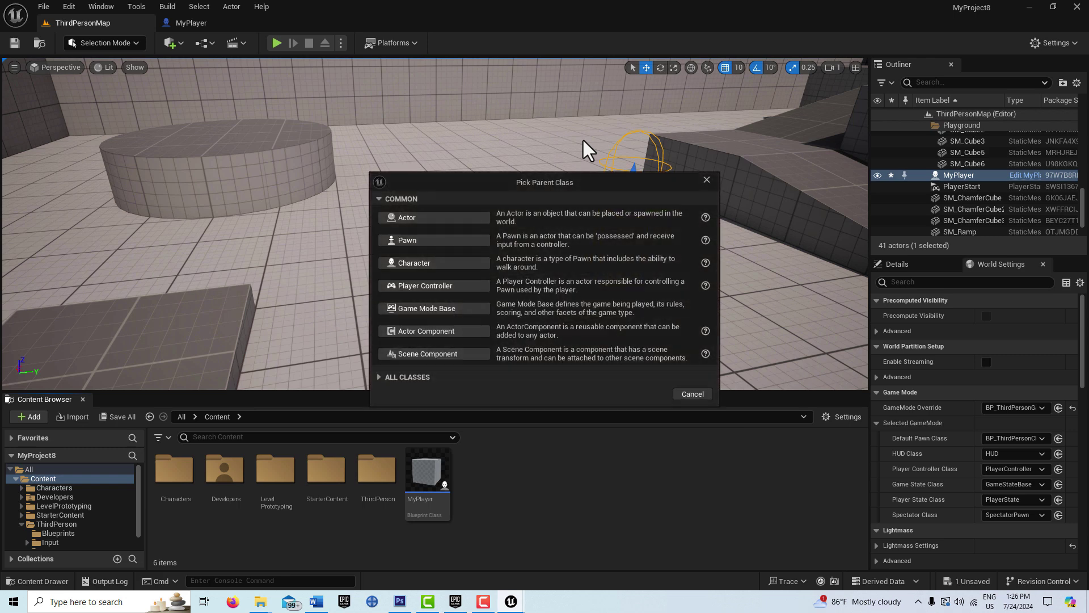
left_click(444, 305)
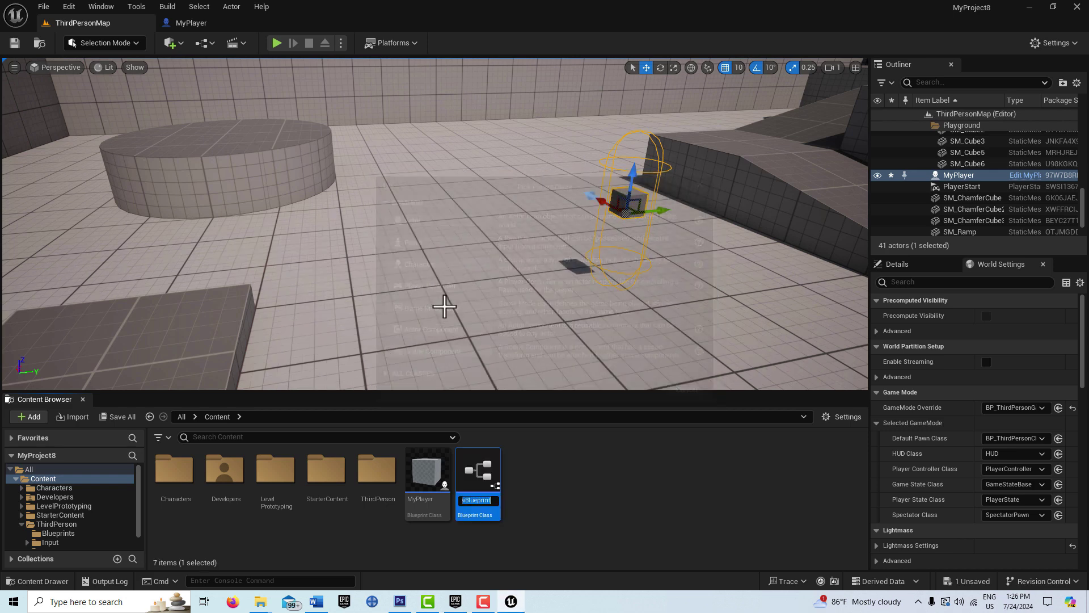
type("My")
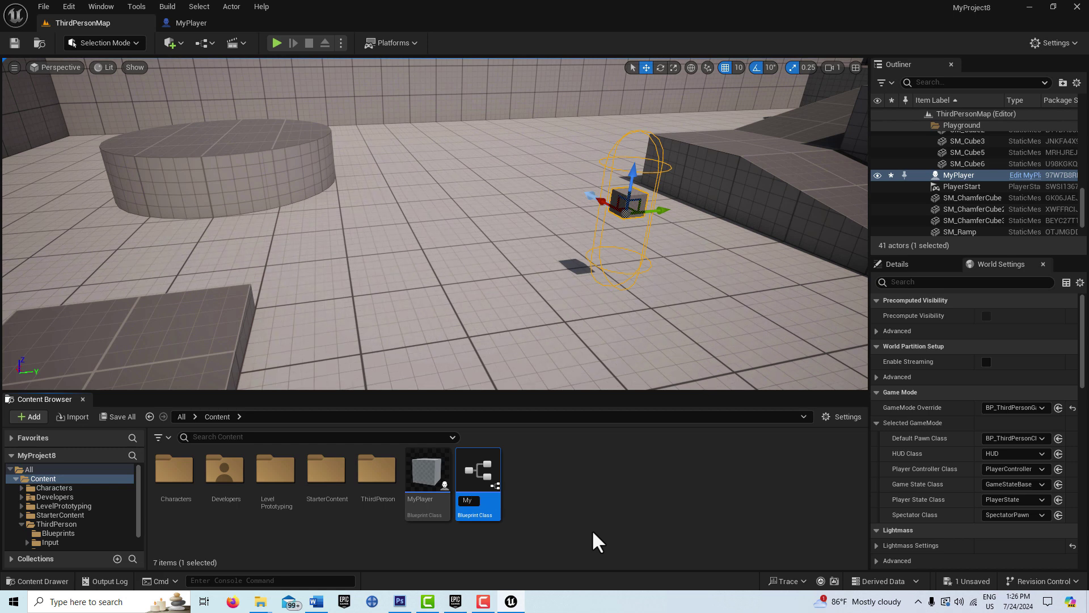
type("GameMode")
key("Return")
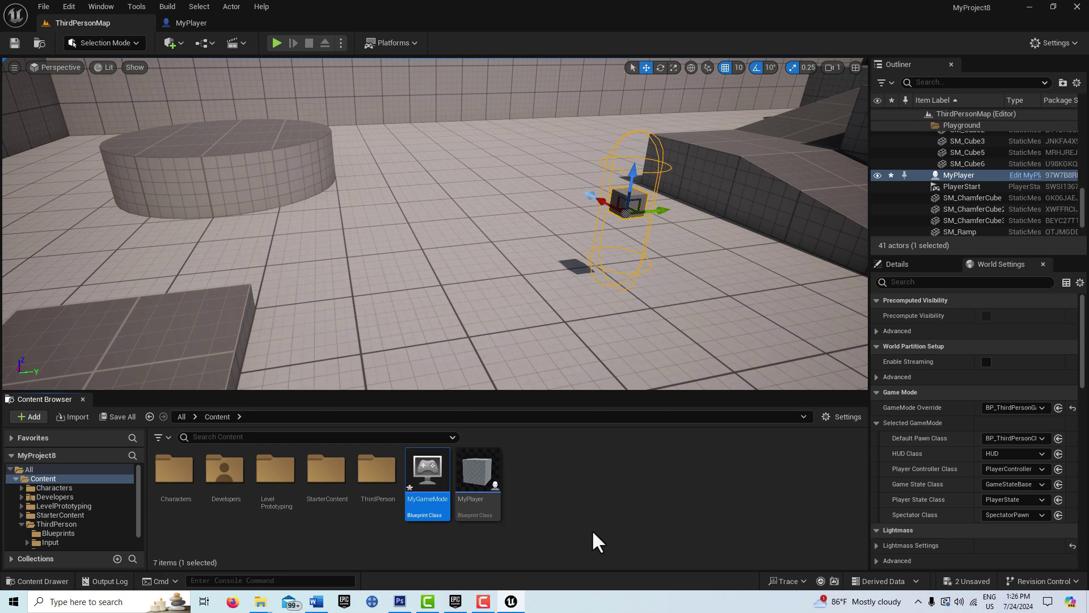
- Open the MyGameMode blueprint, examine its class defaults such as Default Pawn Class, and close it
double_click(418, 462)
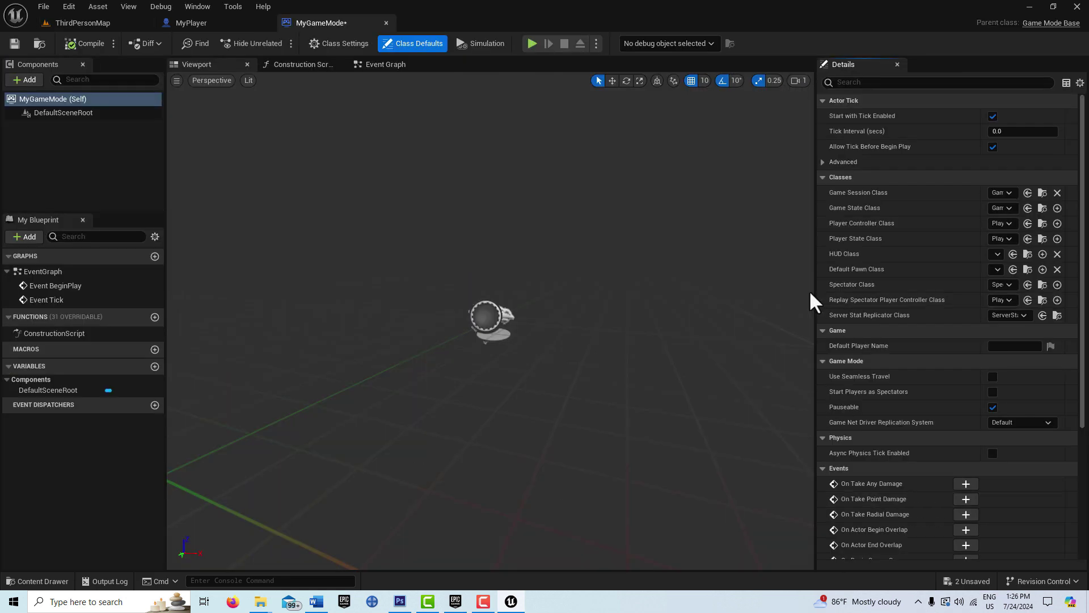
left_click_drag(816, 297, 518, 309)
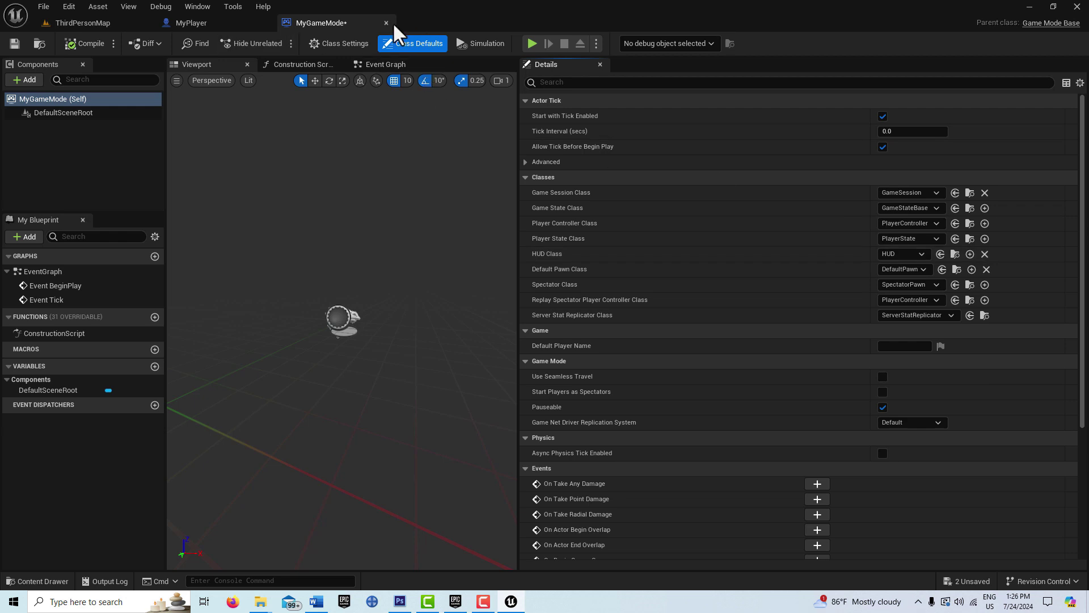
left_click_drag(519, 157, 809, 163)
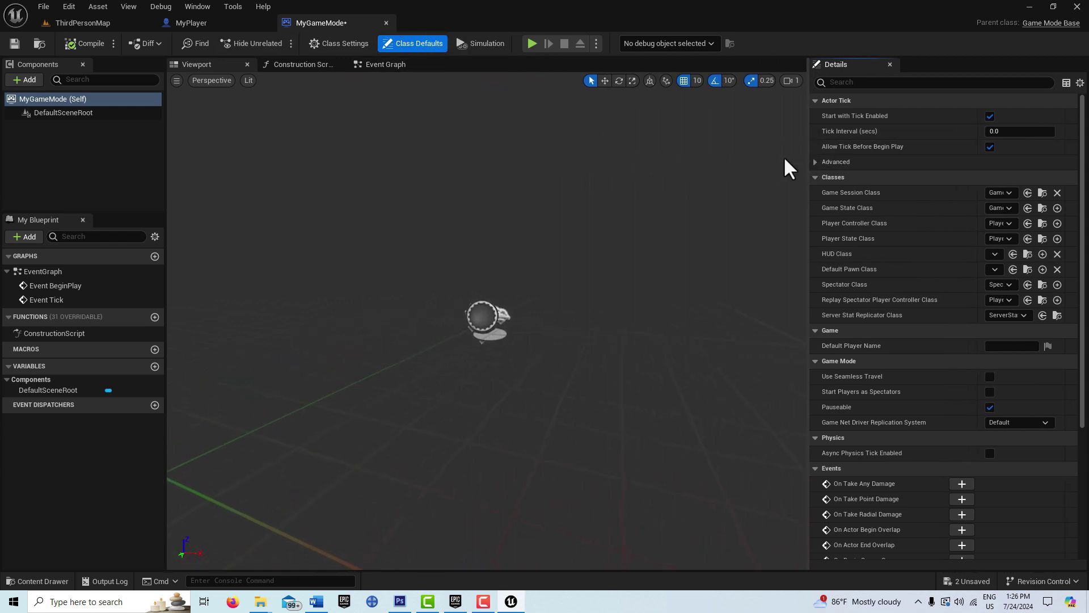
left_click(386, 24)
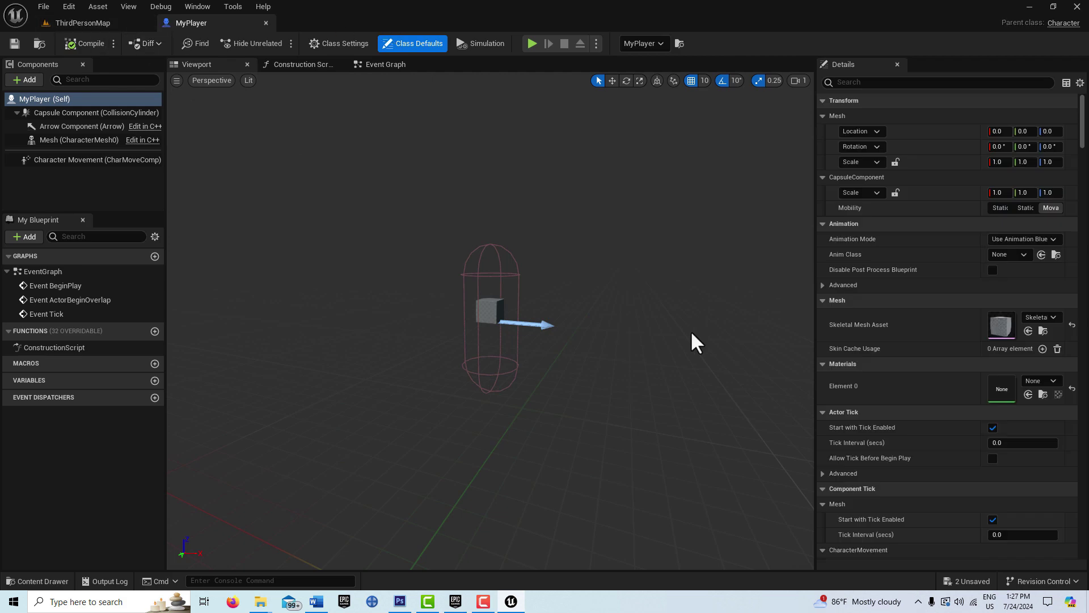
- Set the GameMode Override of ThirdPersonMap to MyGameMode
left_click(126, 25)
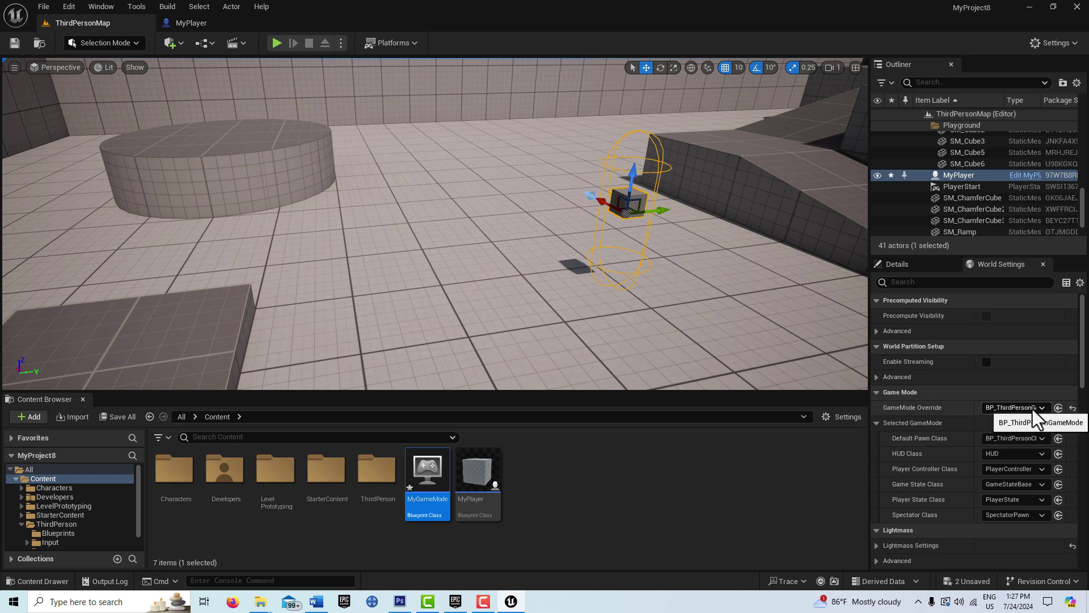
left_click(1019, 407)
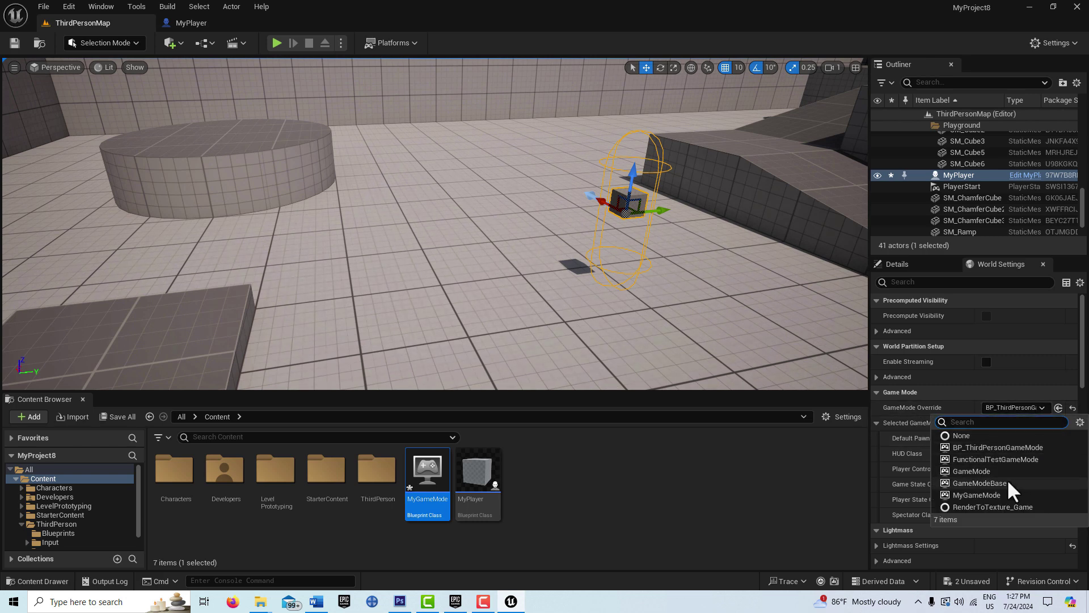
left_click(996, 503)
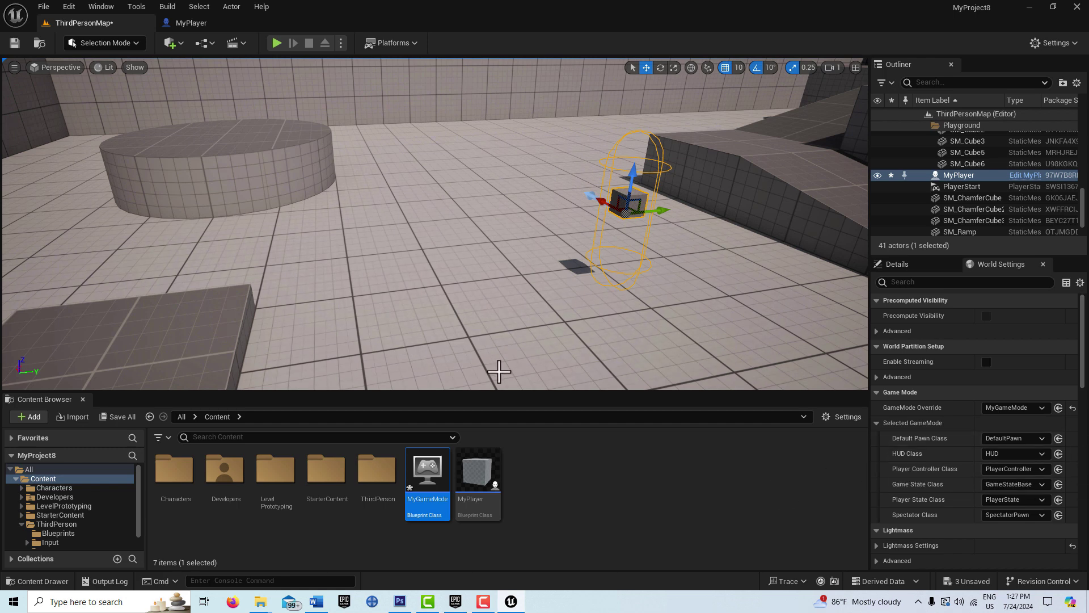
- Play-test the level, eject to inspect the controlled pawn from outside, reattach to the player controller, and stop the session
left_click(277, 44)
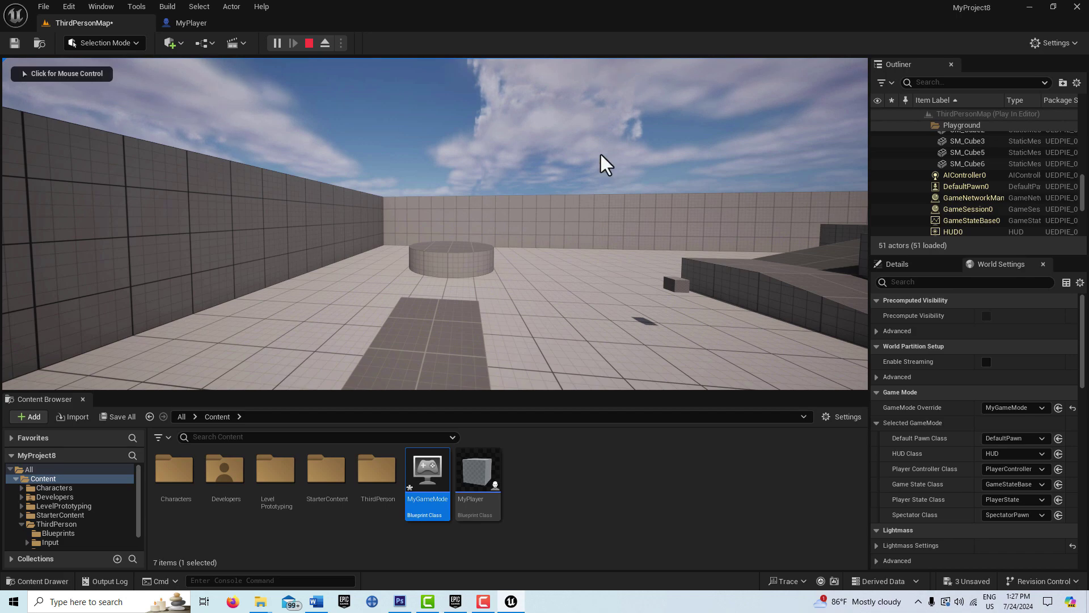
left_click(325, 45)
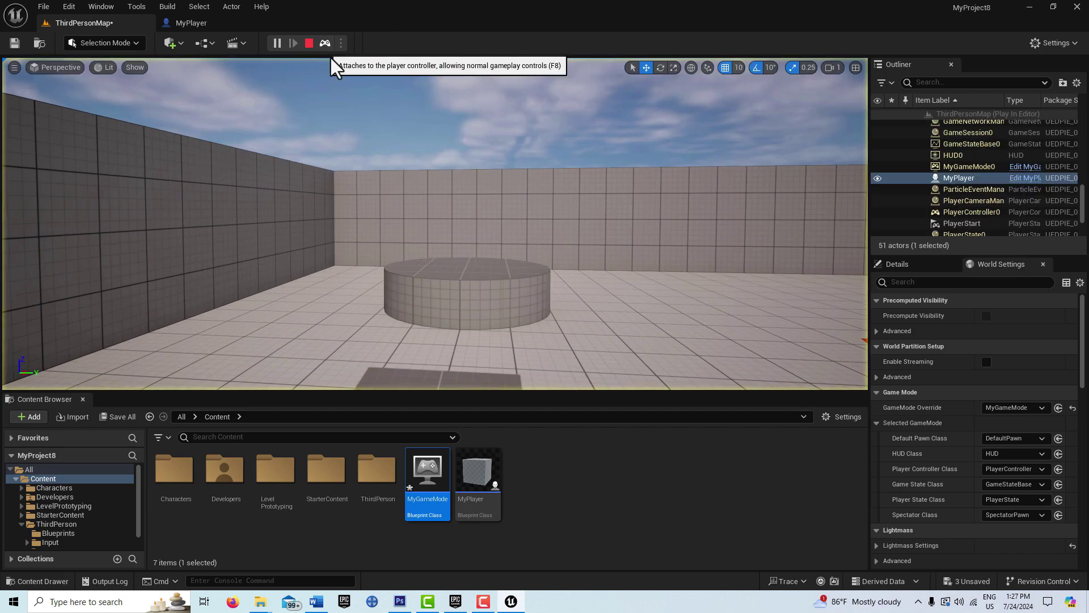
mouse_move(450, 236)
right_mouse_down()
mouse_move(431, 210)
mouse_move(261, 187)
mouse_move(230, 227)
mouse_move(452, 233)
right_mouse_up()
key("w")
key("w")
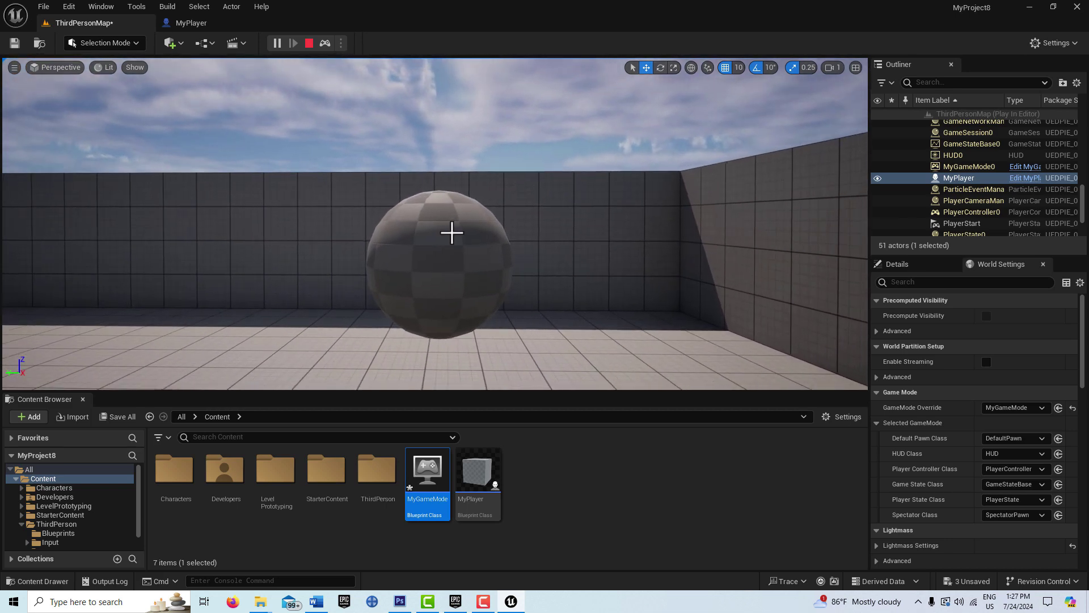
left_click(328, 46)
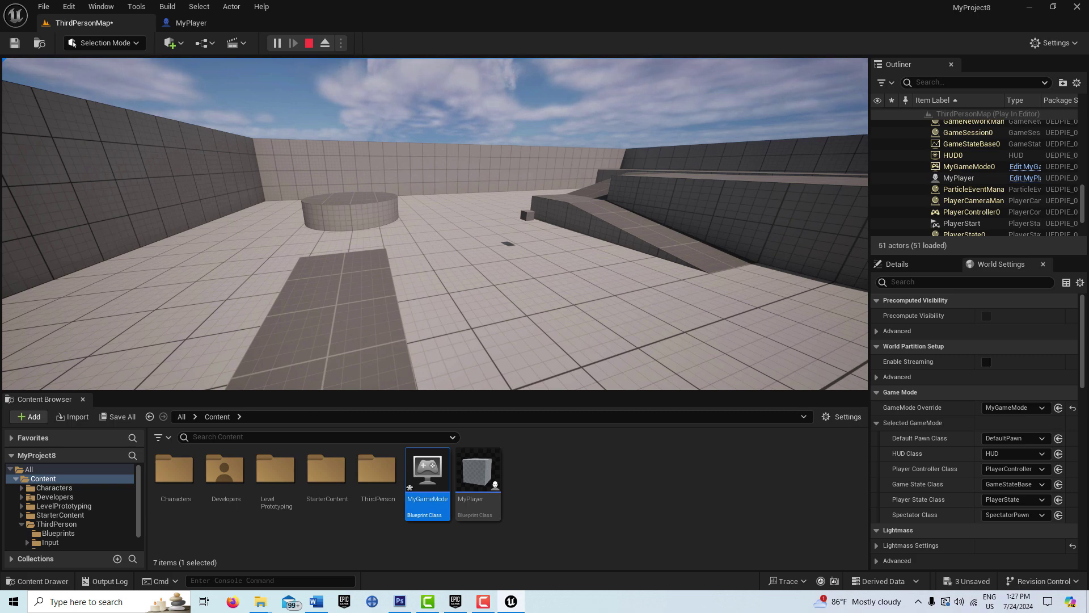
key("w")
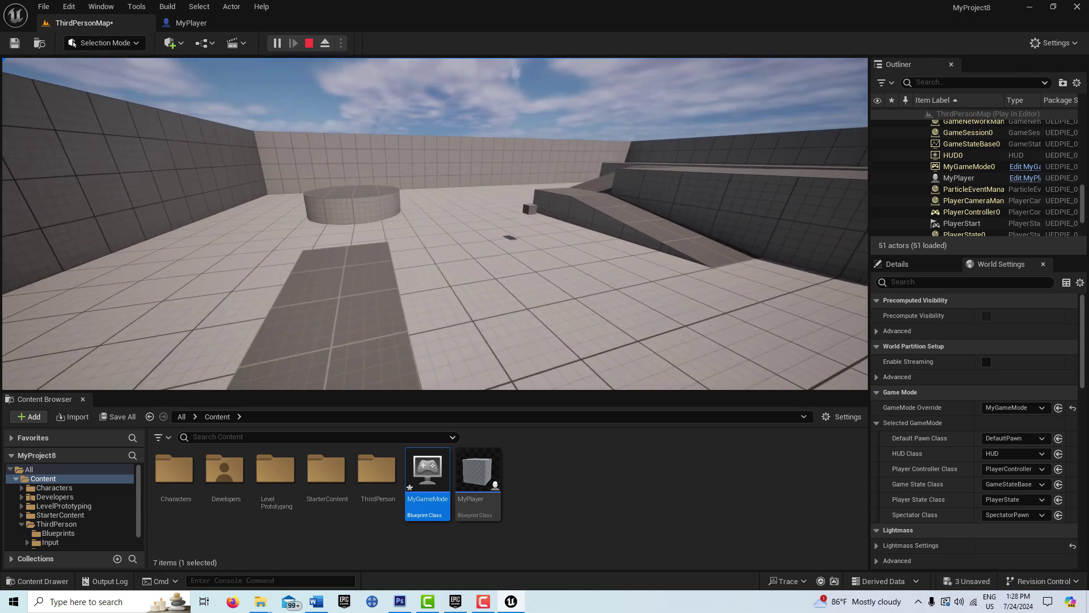
key("Escape")
- Set Auto Possess Player to Player 0 for the placed MyPlayer instance, filtering its properties by "auto", and briefly play-test the level
right_click_drag(571, 237, 565, 223)
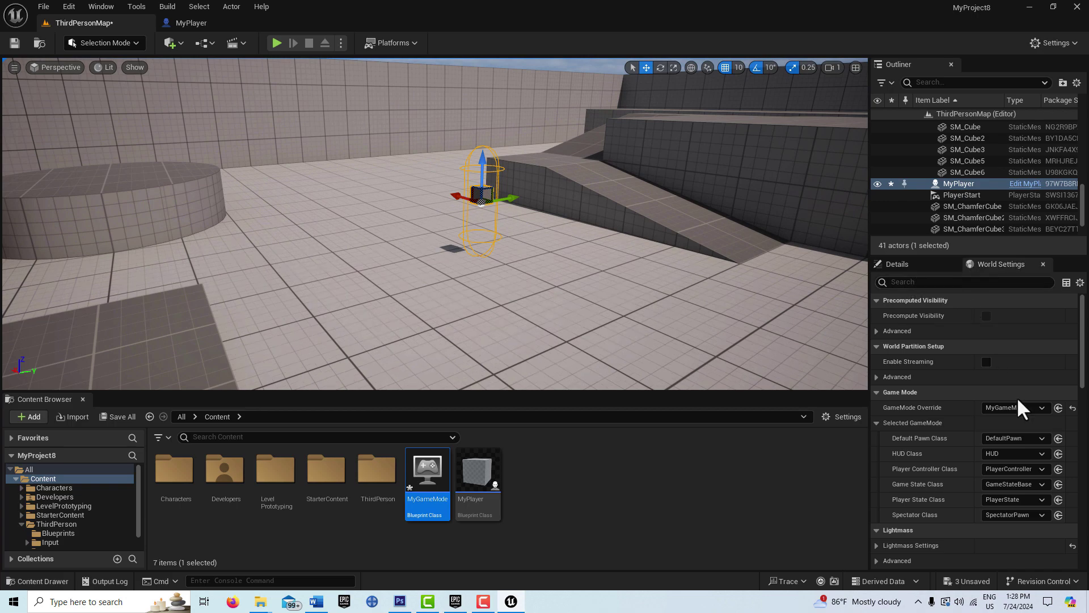
left_click(914, 266)
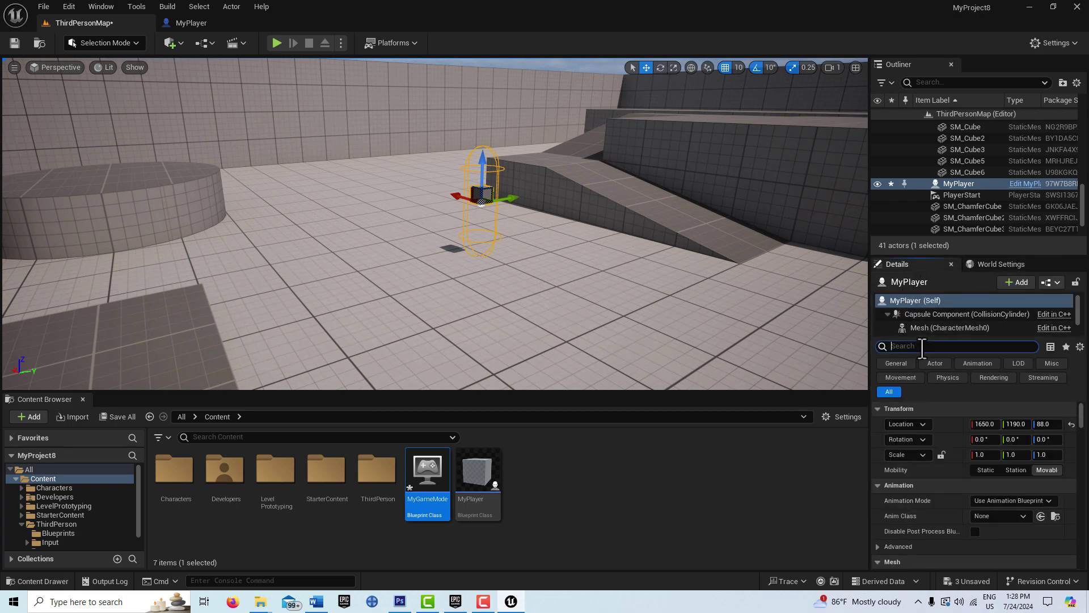
type("auto")
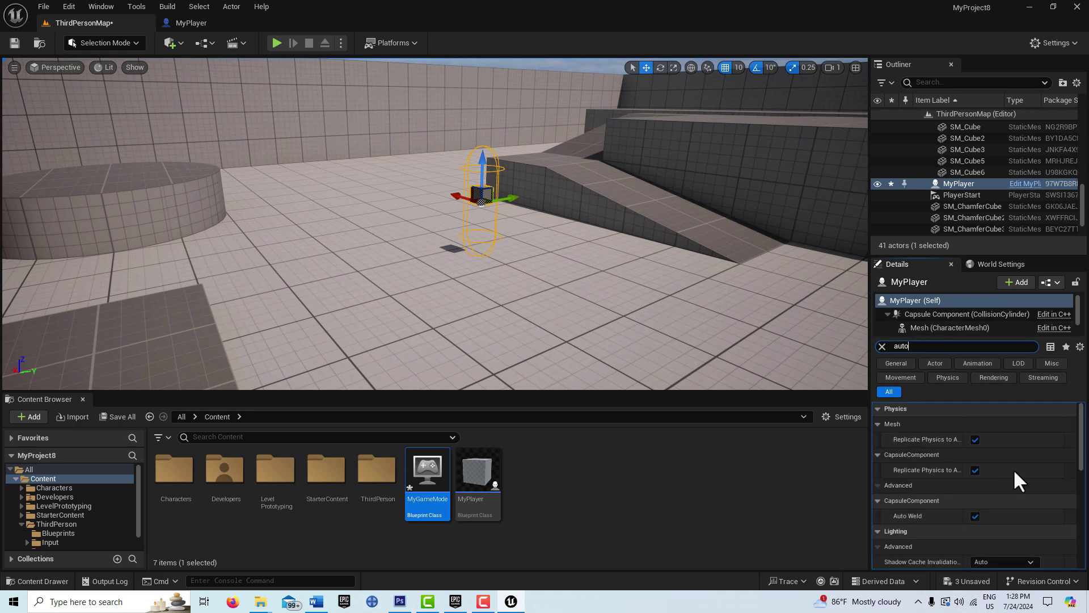
scroll(1017, 477, "down", 3)
scroll(1015, 483, "down", 5)
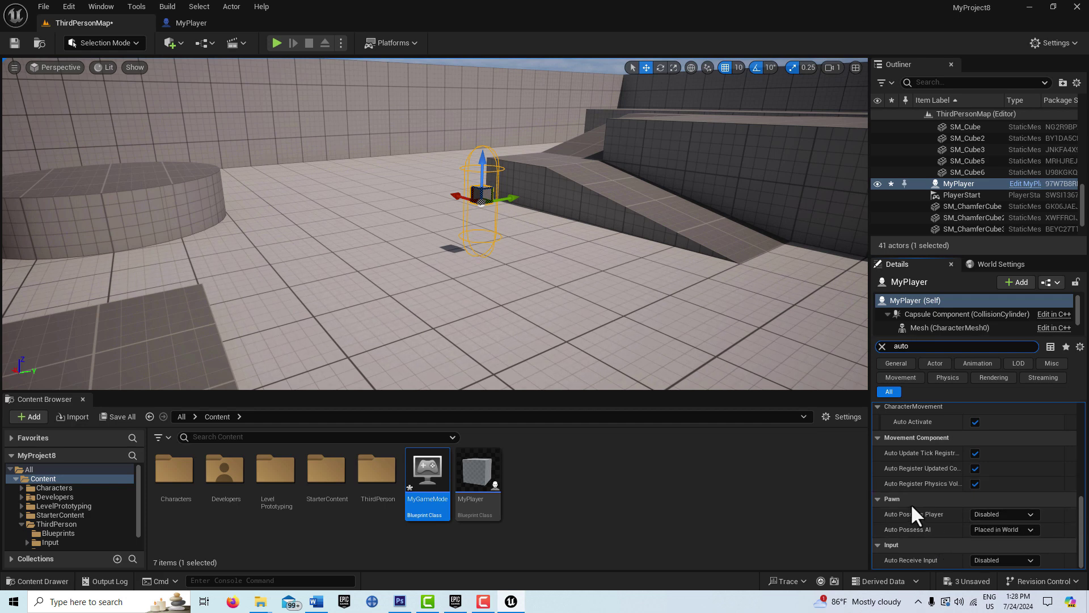
left_click(1028, 513)
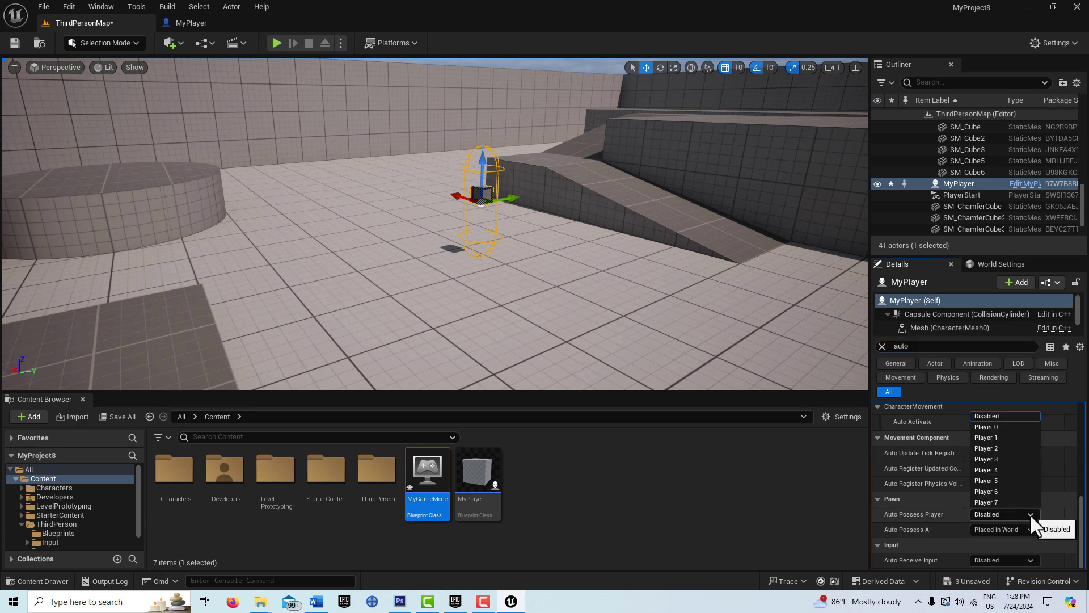
left_click(996, 427)
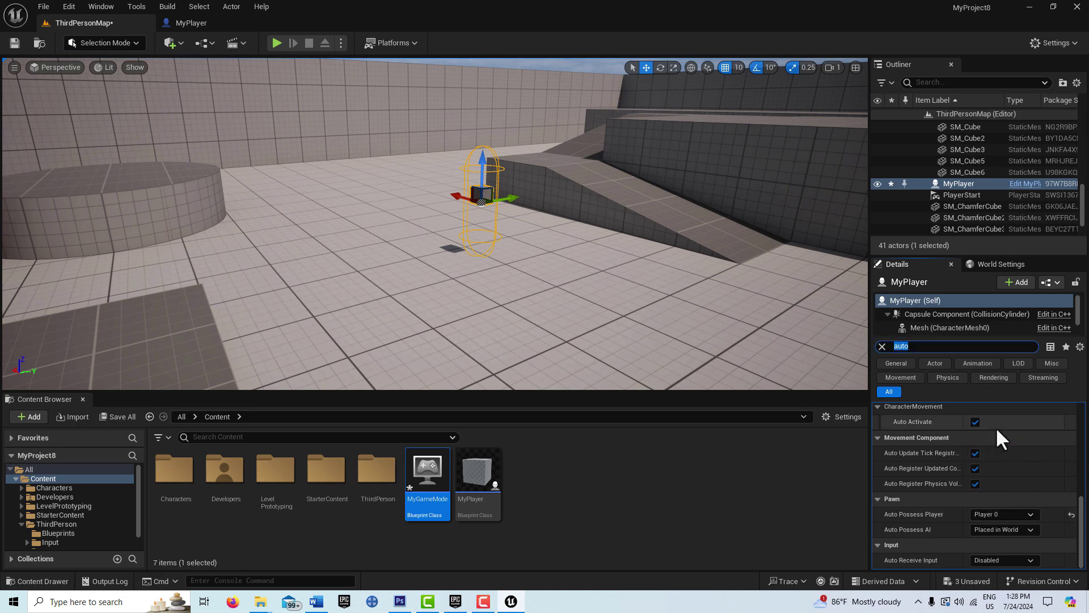
left_click(277, 42)
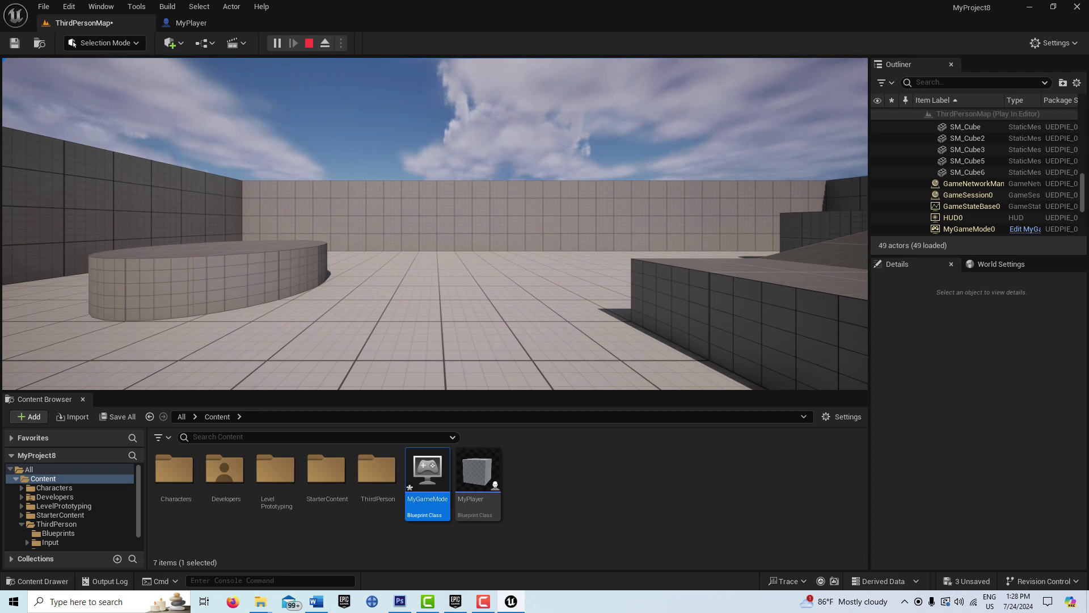
key("Escape")
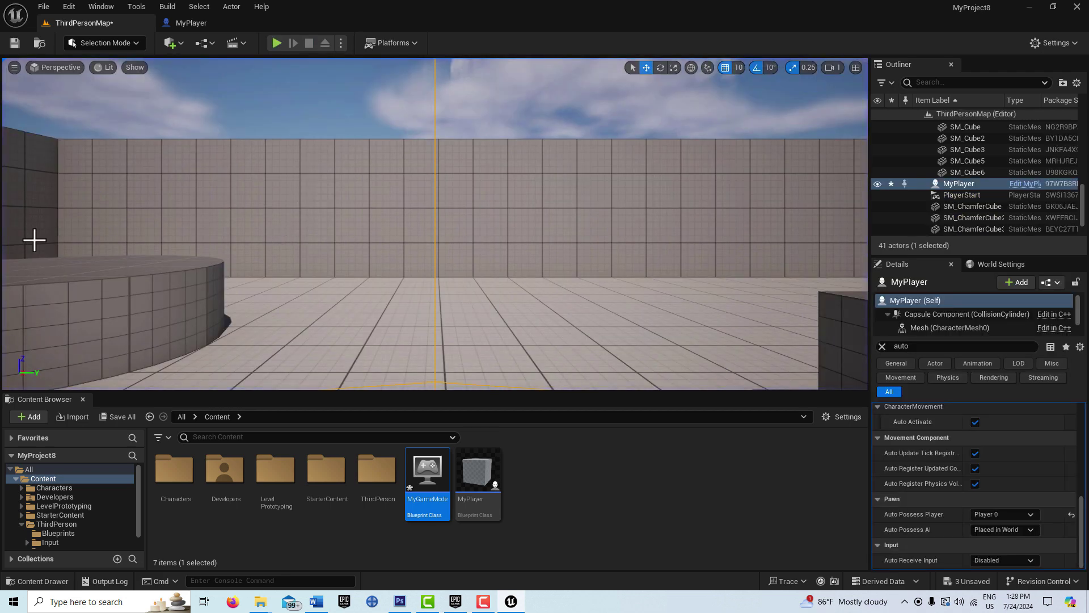
- Open BP_ThirdPersonCharacter from the ThirdPerson/Blueprints folder and copy all nodes of its Event Graph
left_click_drag(140, 482, 141, 496)
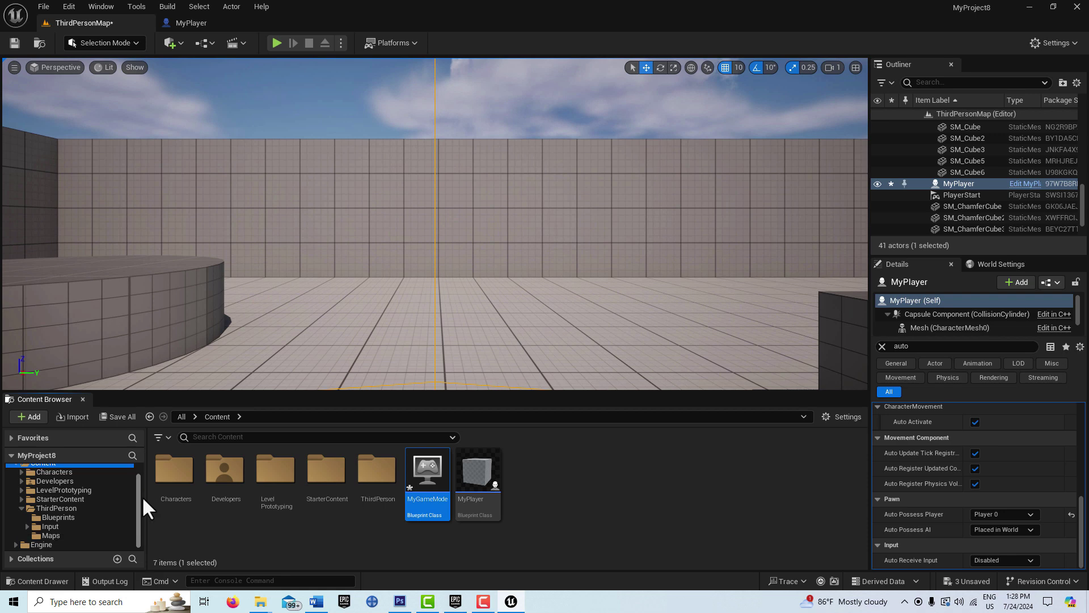
left_click(68, 517)
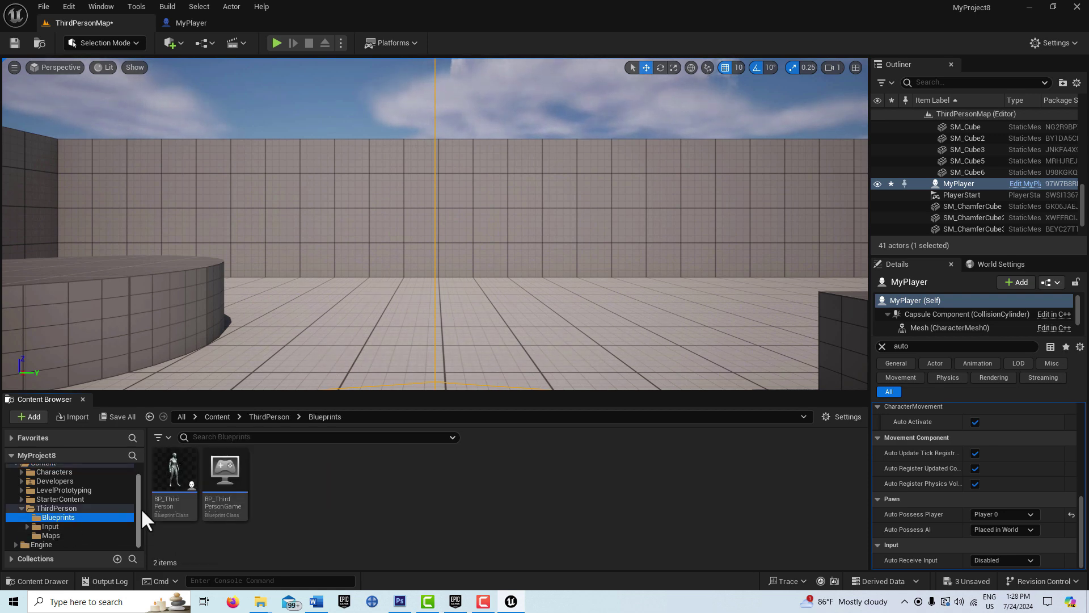
double_click(169, 474)
scroll(553, 278, "down", 5)
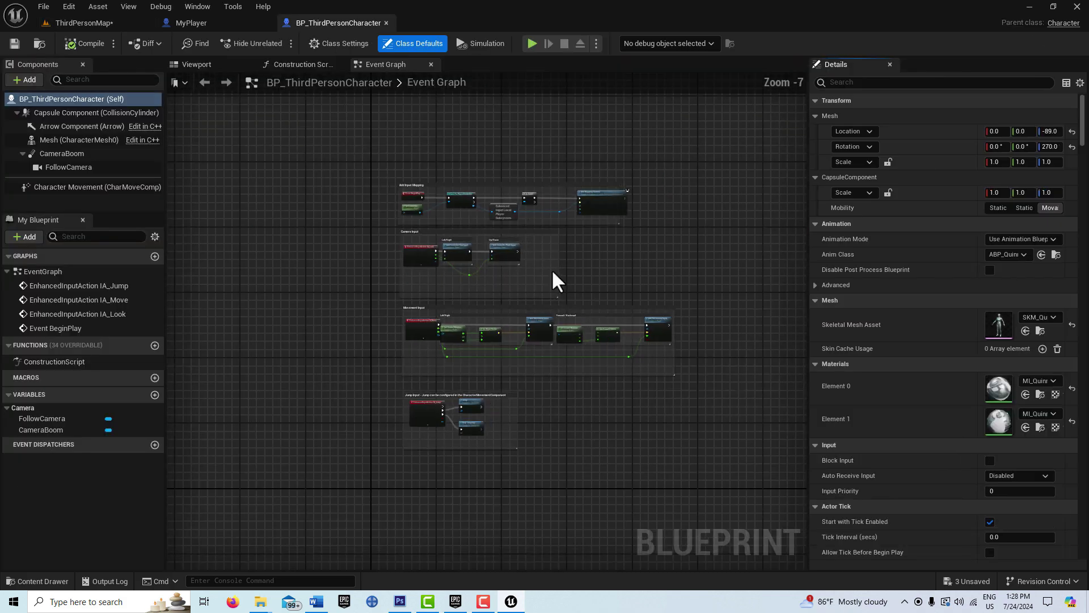
left_click_drag(277, 138, 653, 486)
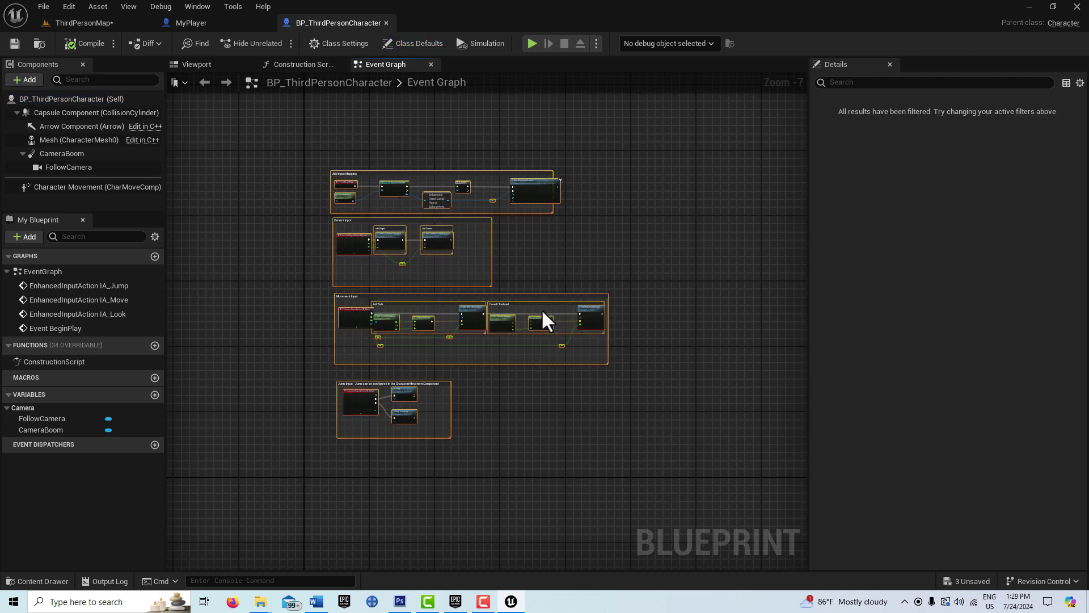
- Replace the default event nodes in MyPlayer's Event Graph with the nodes copied from BP_ThirdPersonCharacter and compile the blueprint
left_click(241, 23)
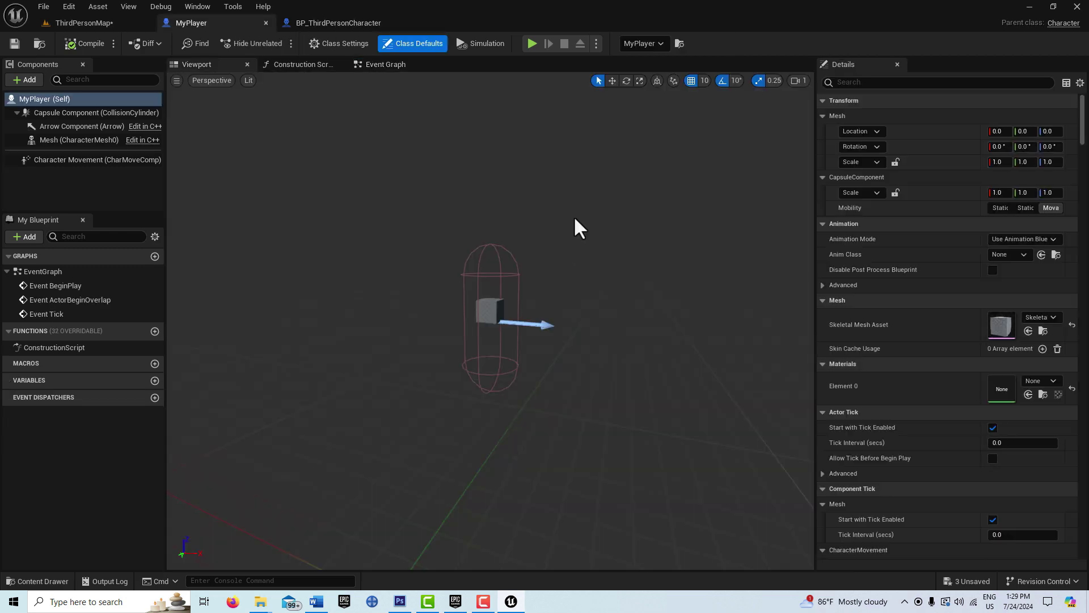
left_click(379, 66)
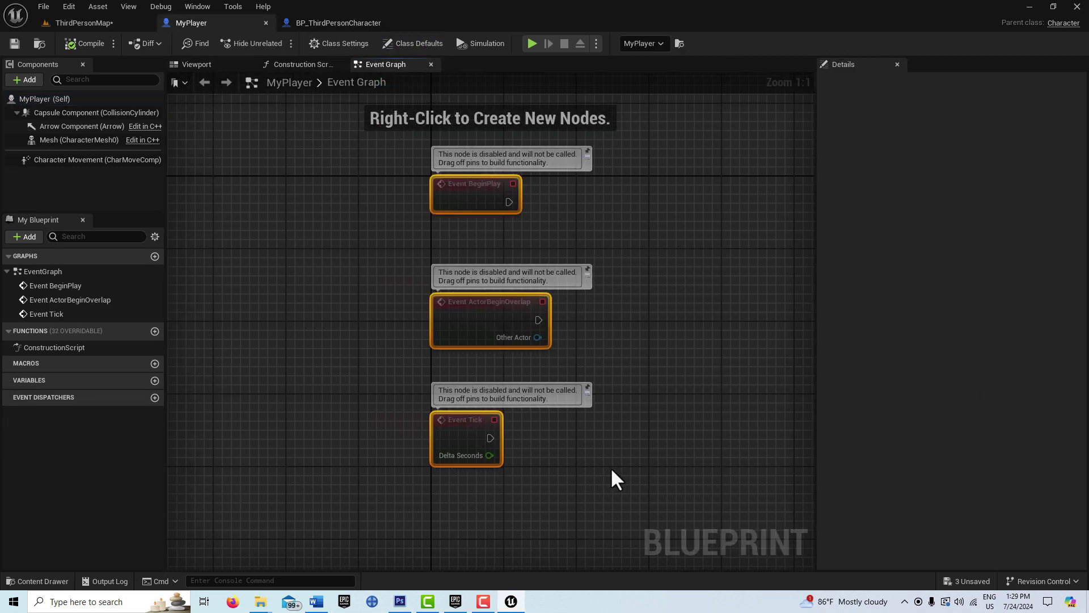
key("Delete")
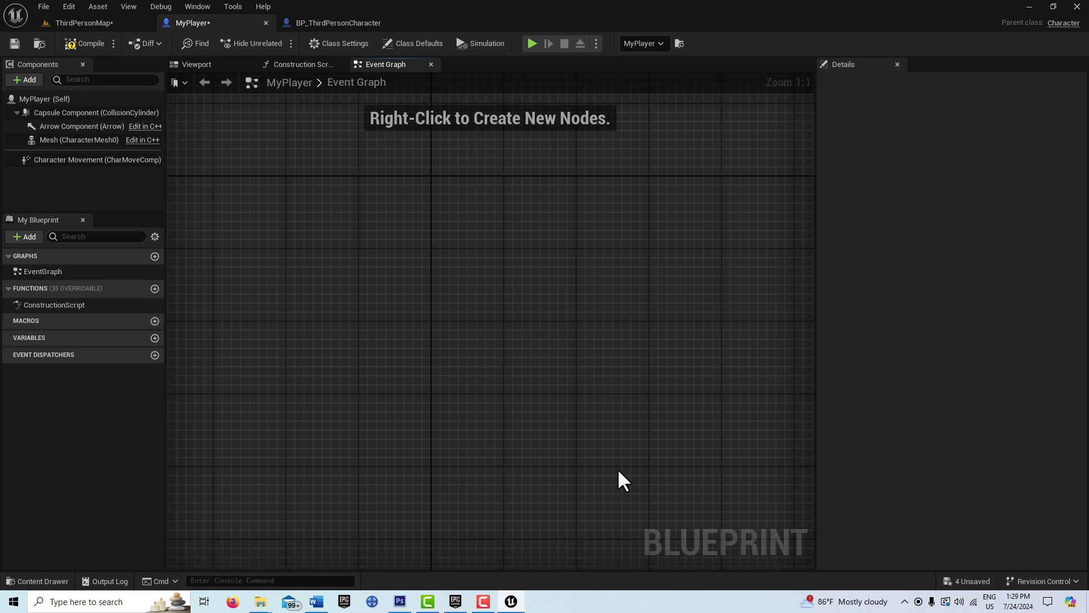
key("ctrl+v")
scroll(617, 481, "down", 7)
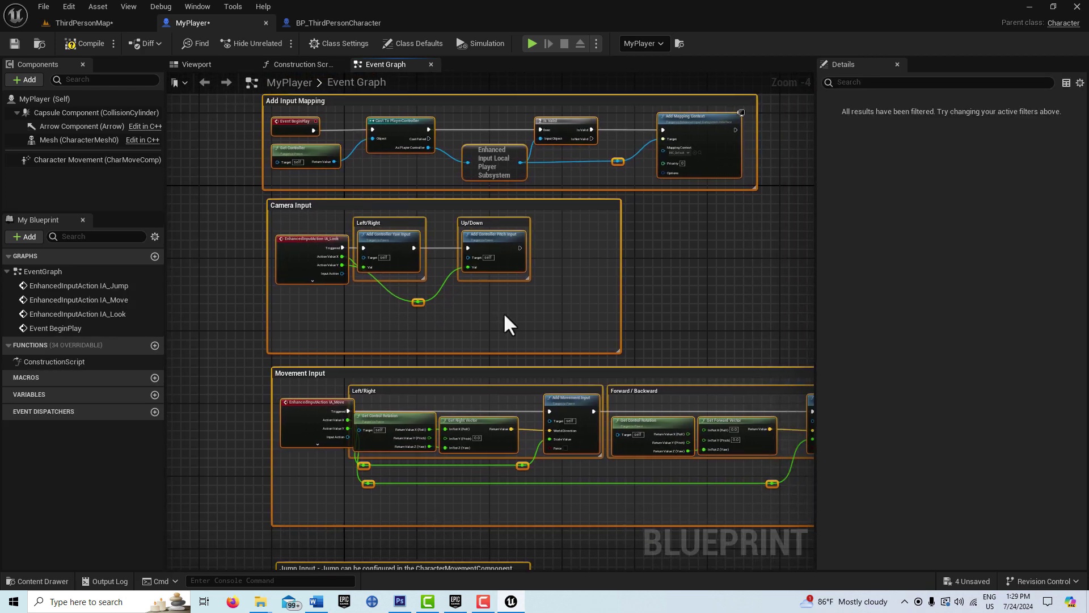
left_click(70, 40)
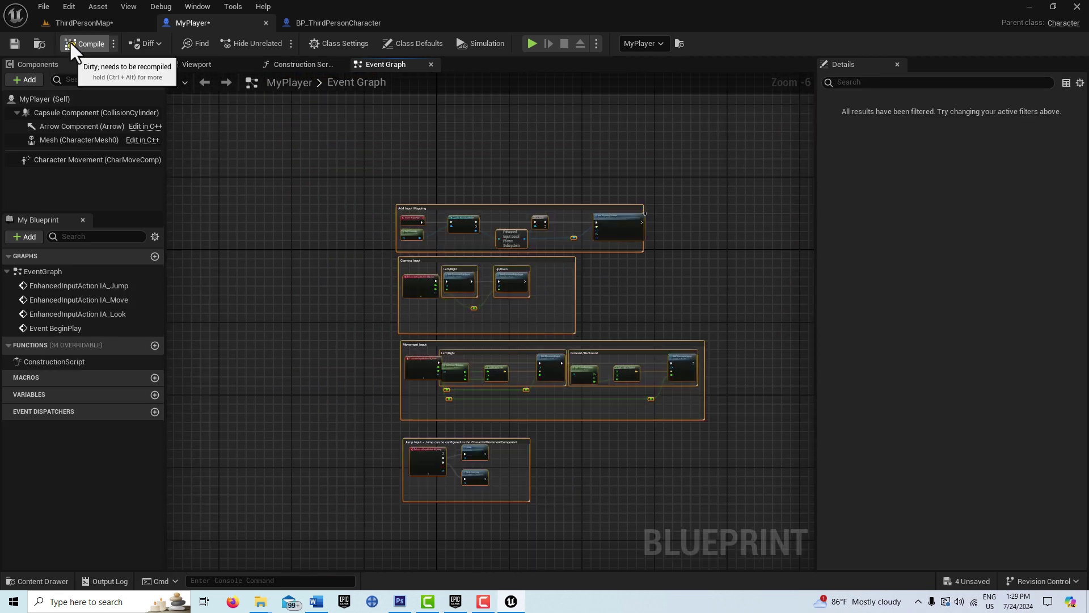
- Save the compiled MyPlayer blueprint and return to the ThirdPersonMap level
scroll(561, 298, "up", 2)
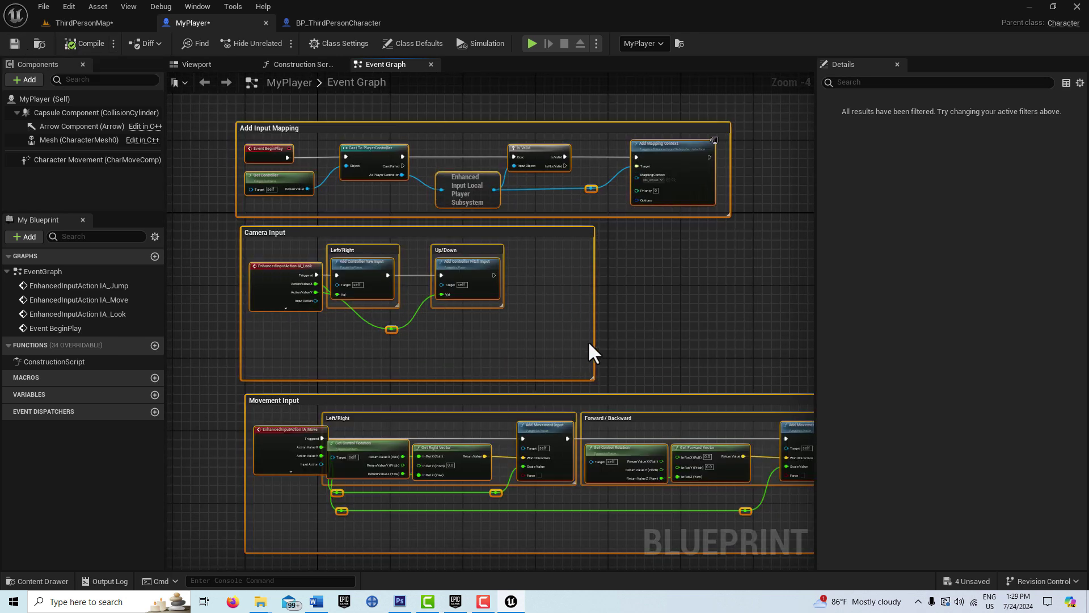
left_click(16, 42)
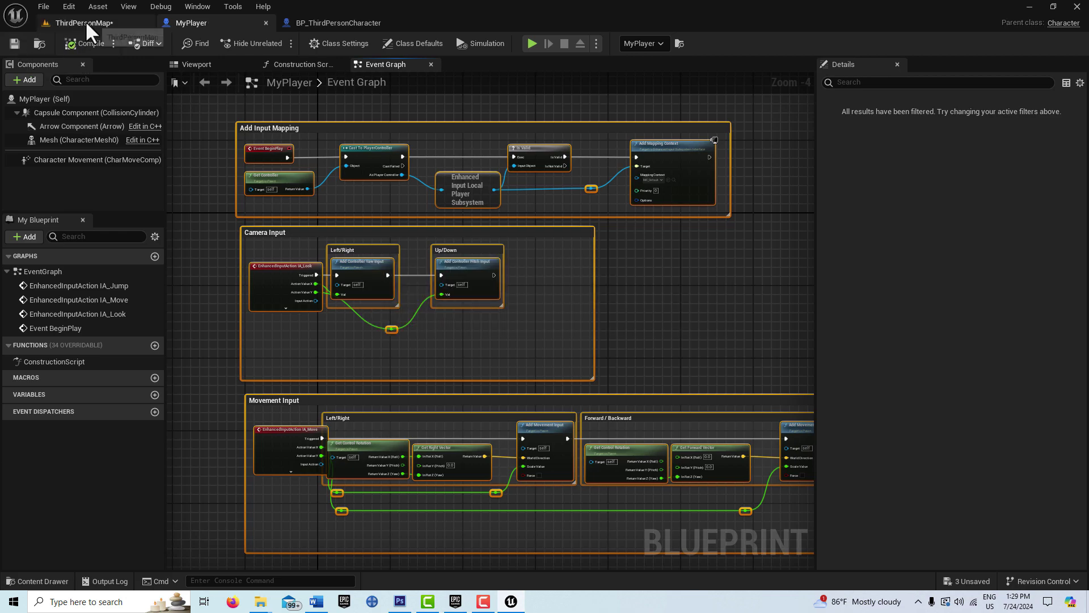
left_click(85, 21)
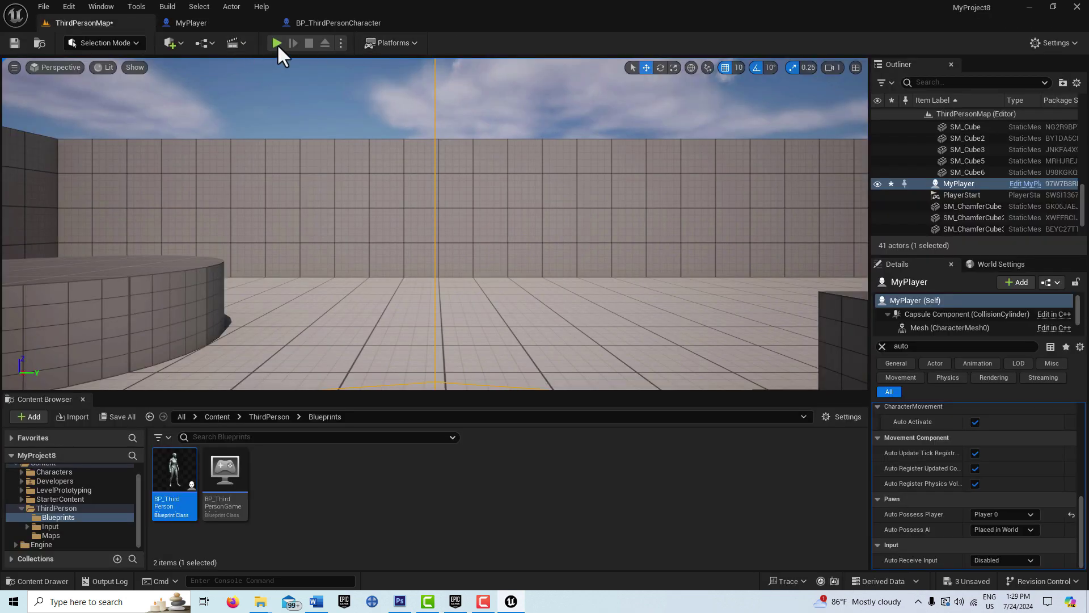
- Play-test the level as MyPlayer, walking forward and backward around the arena, looking around, and jumping to check the copied input logic
left_click(278, 44)
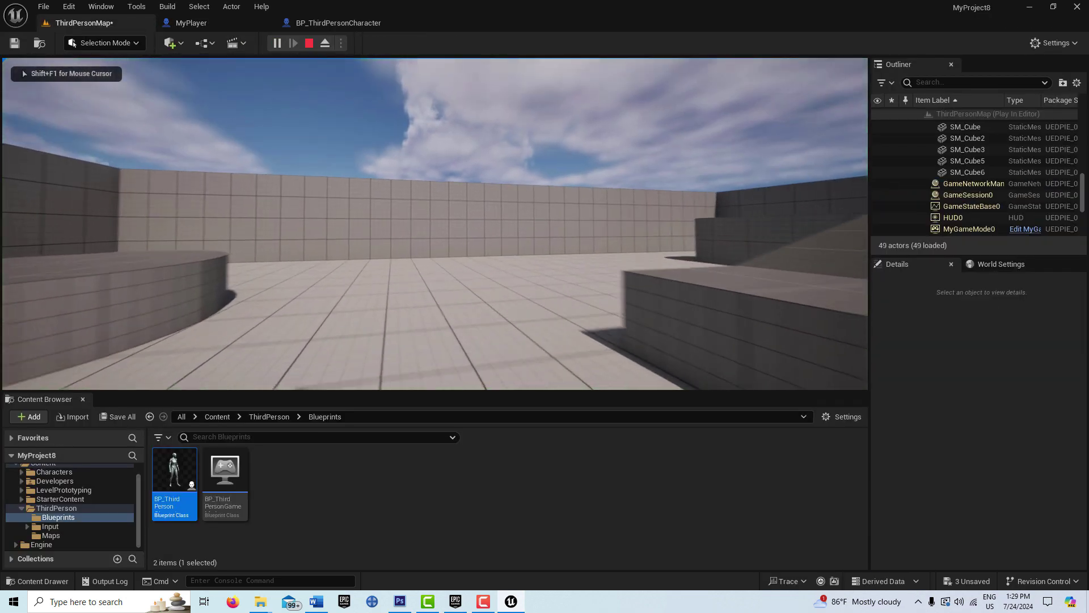
key("w")
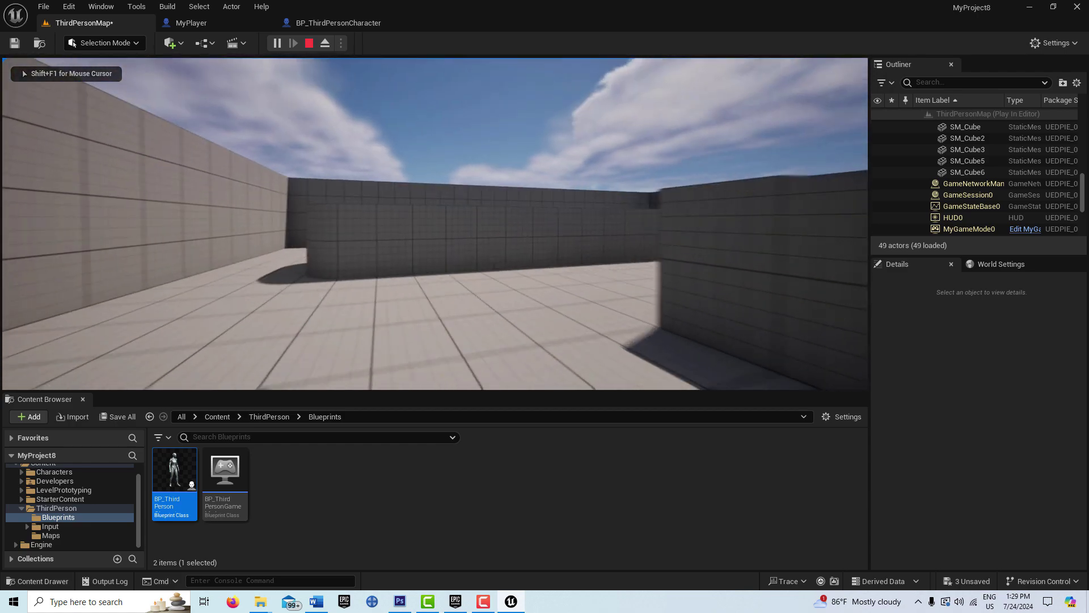
key("w")
key("w")
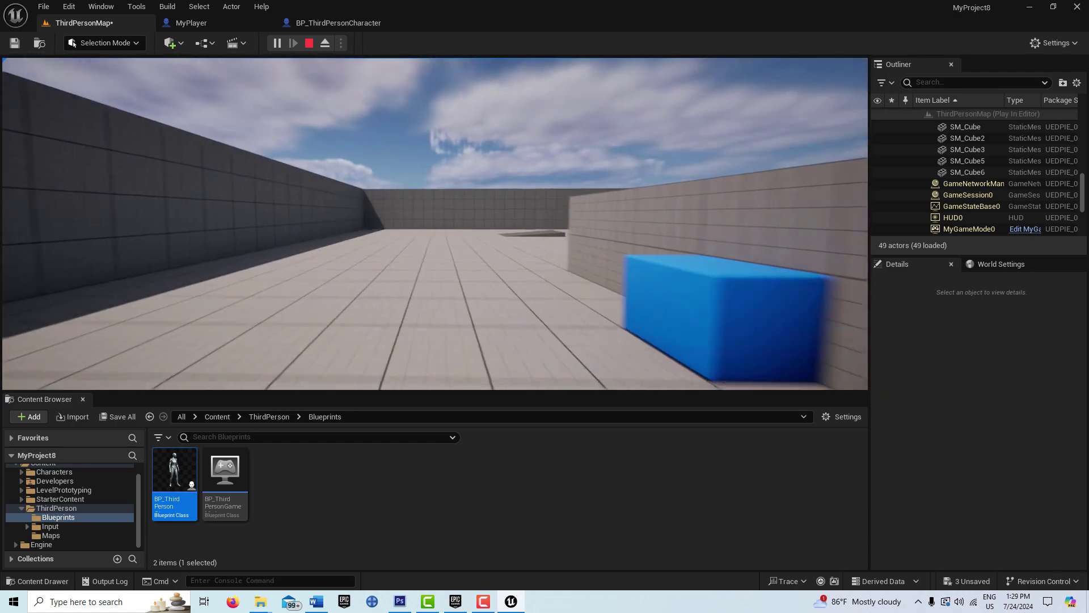
key("w")
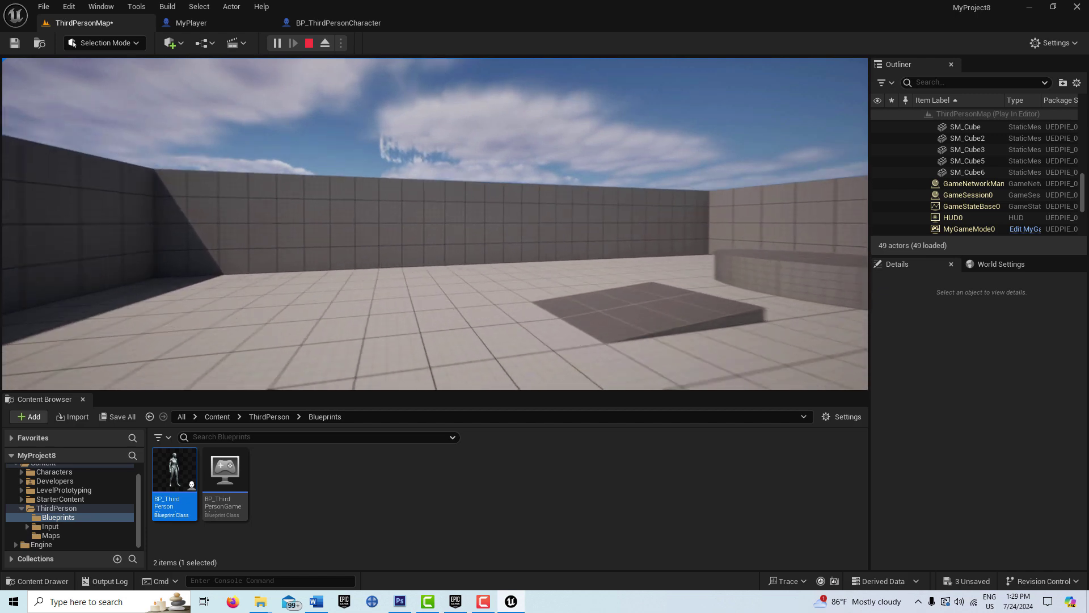
key("s")
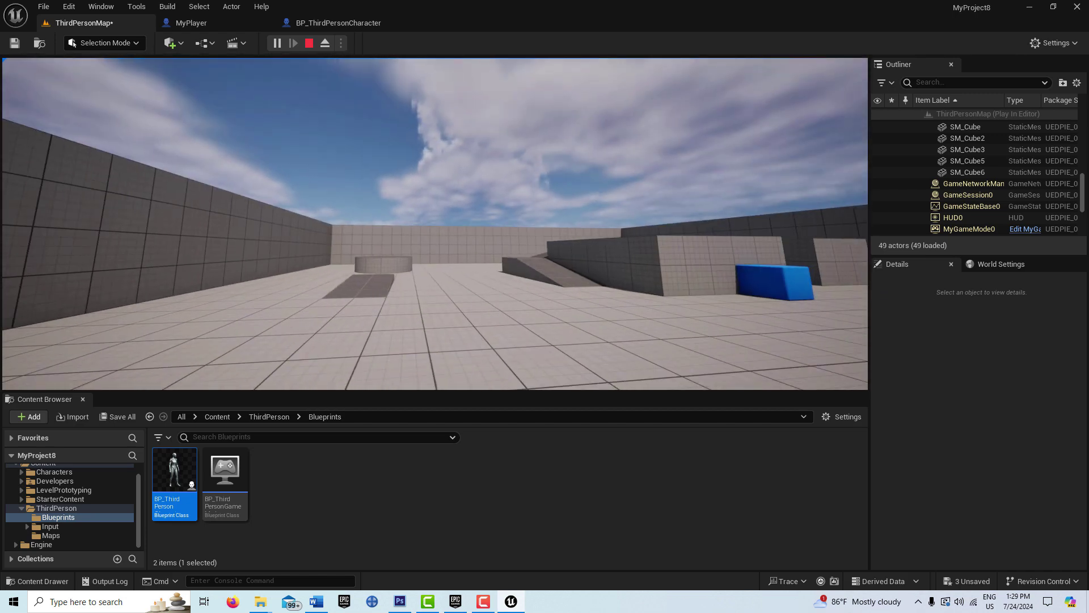
key("w")
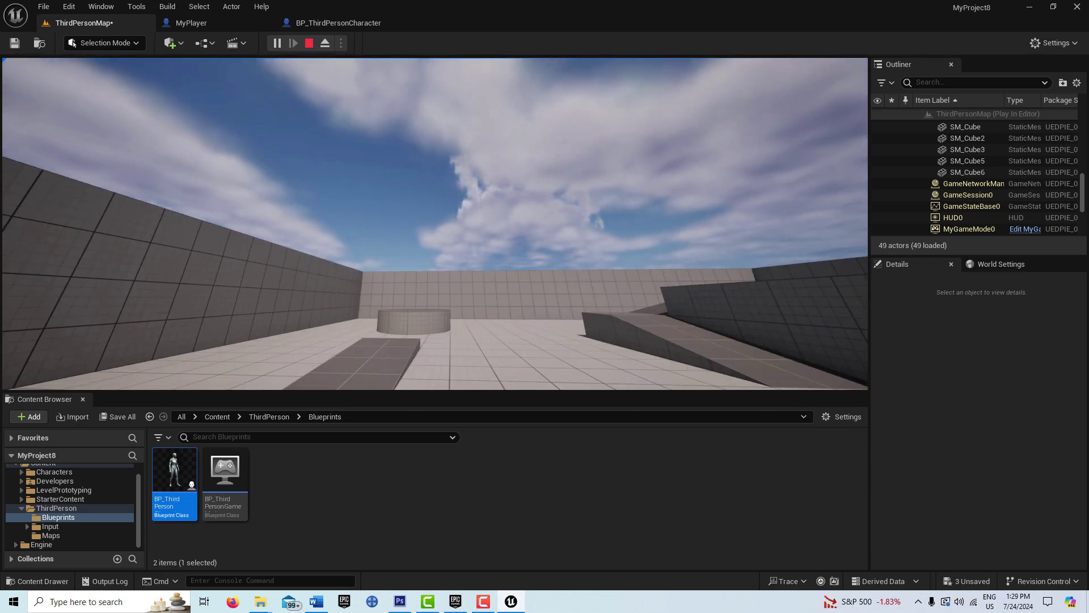
key("w")
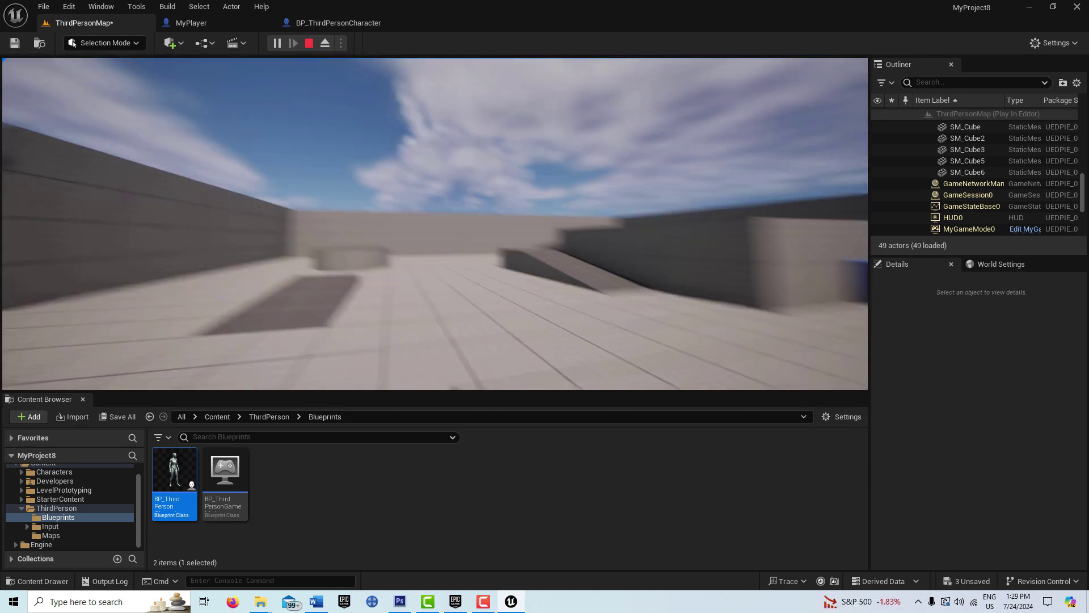
key("w")
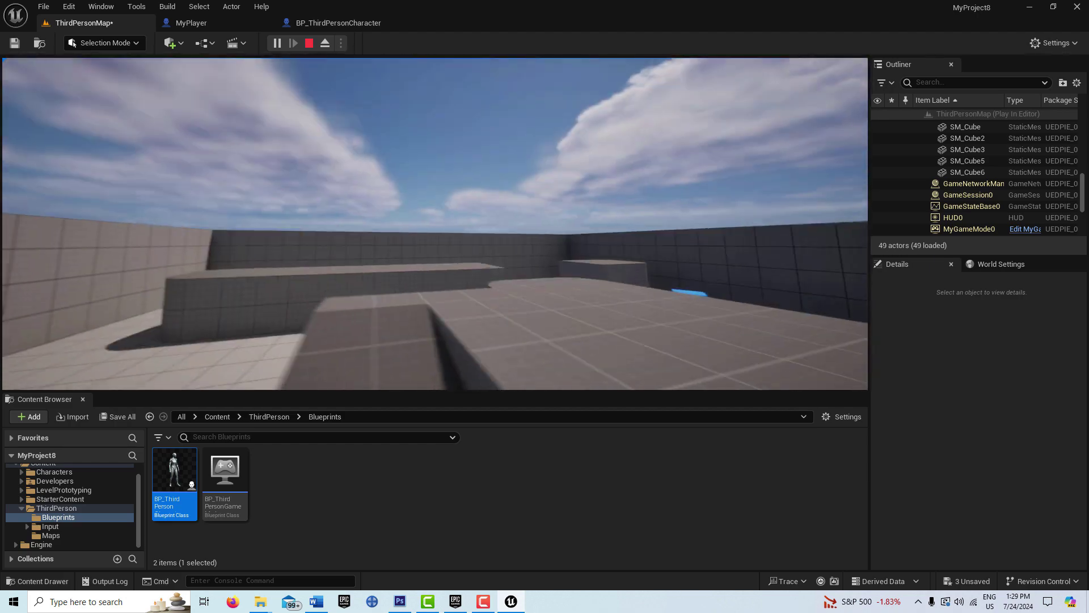
key("w")
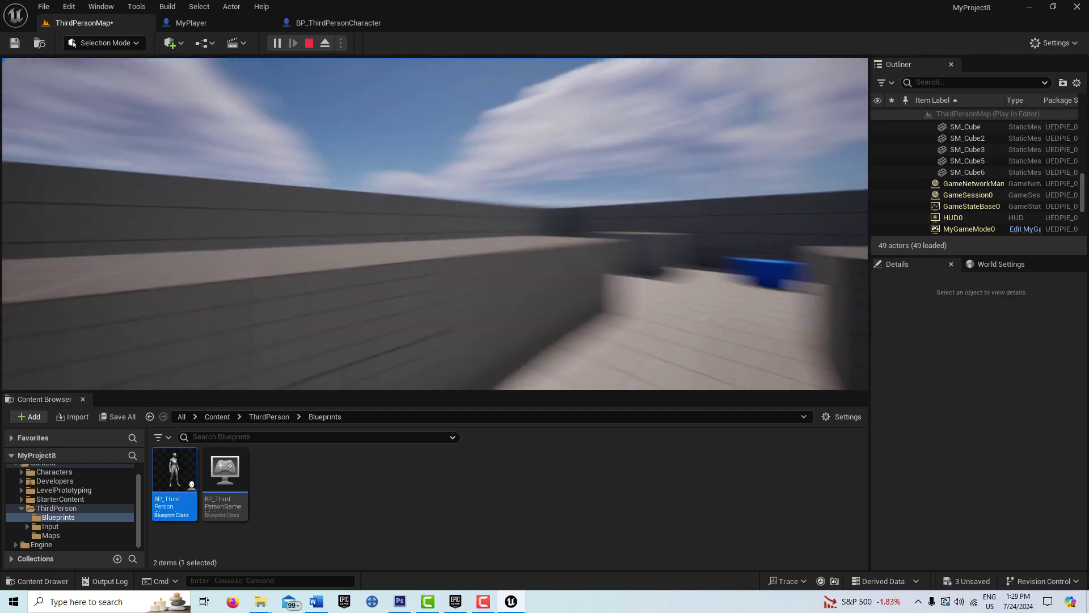
key("space")
key("w")
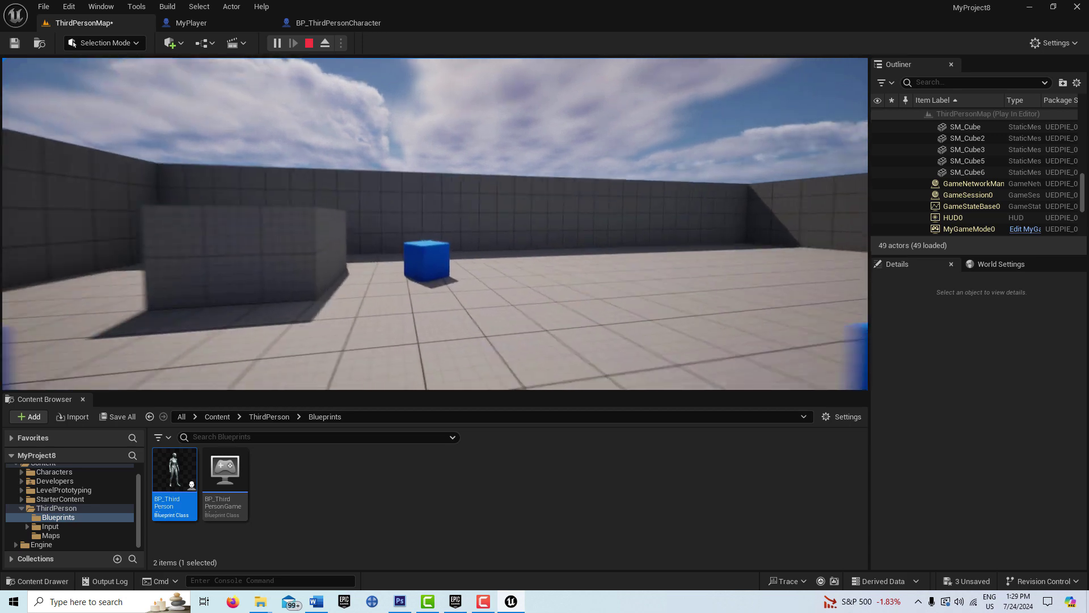
key("w")
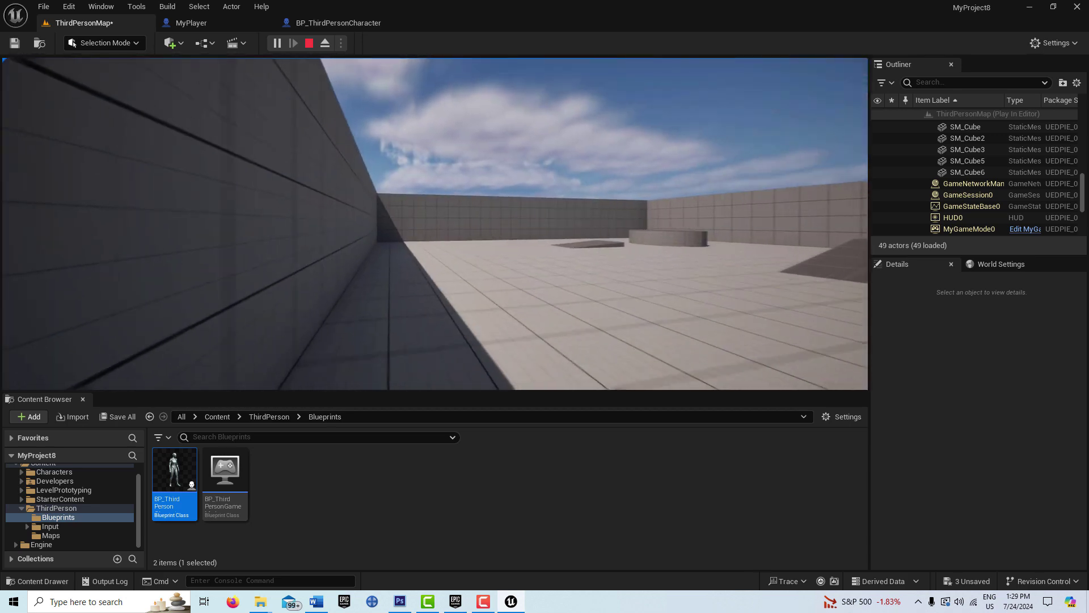
key("w")
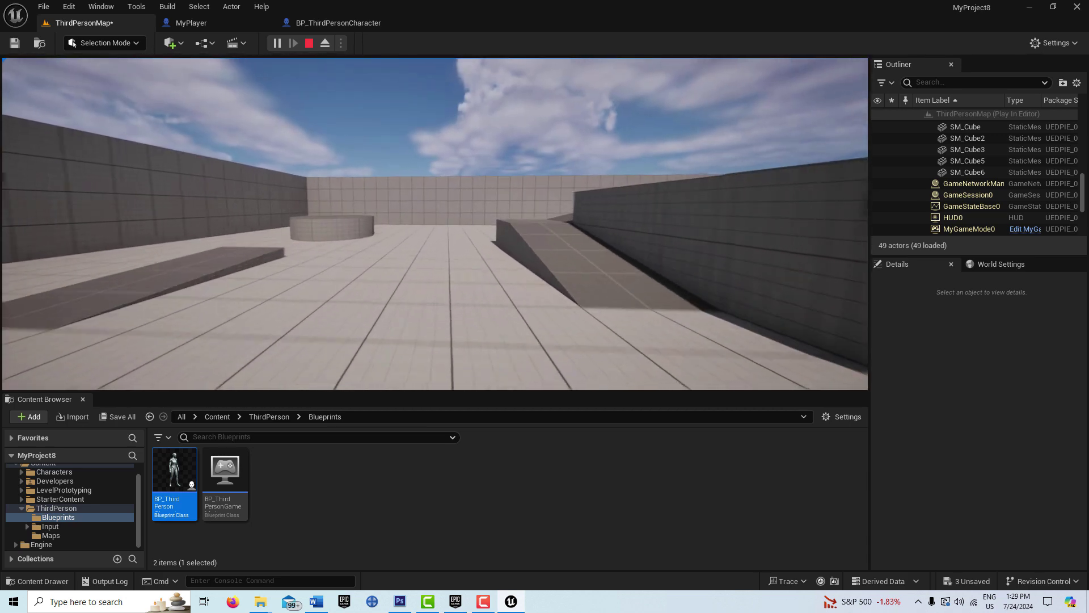
key("s")
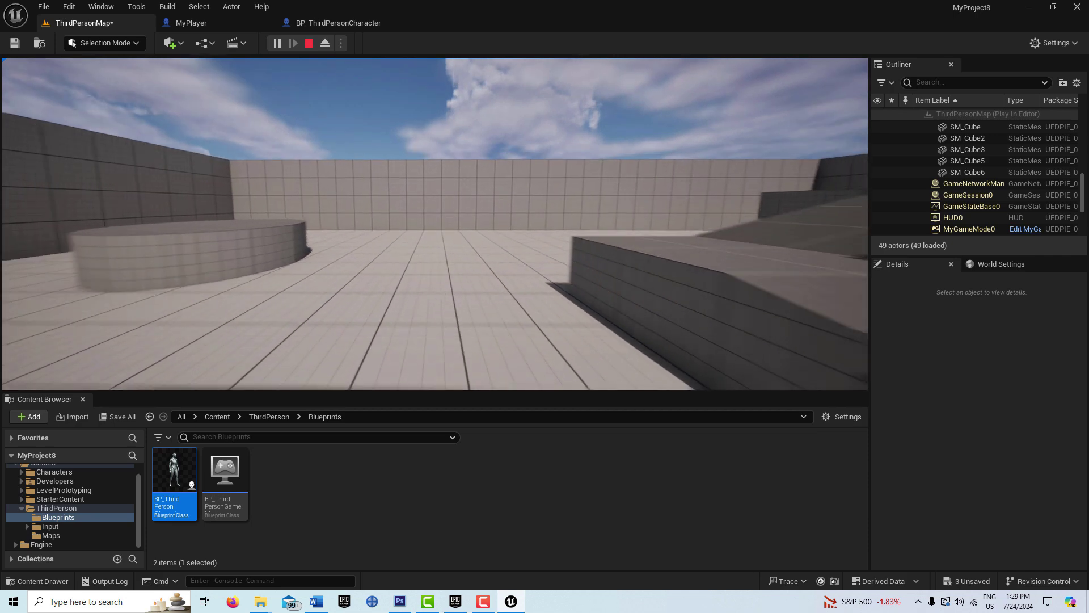